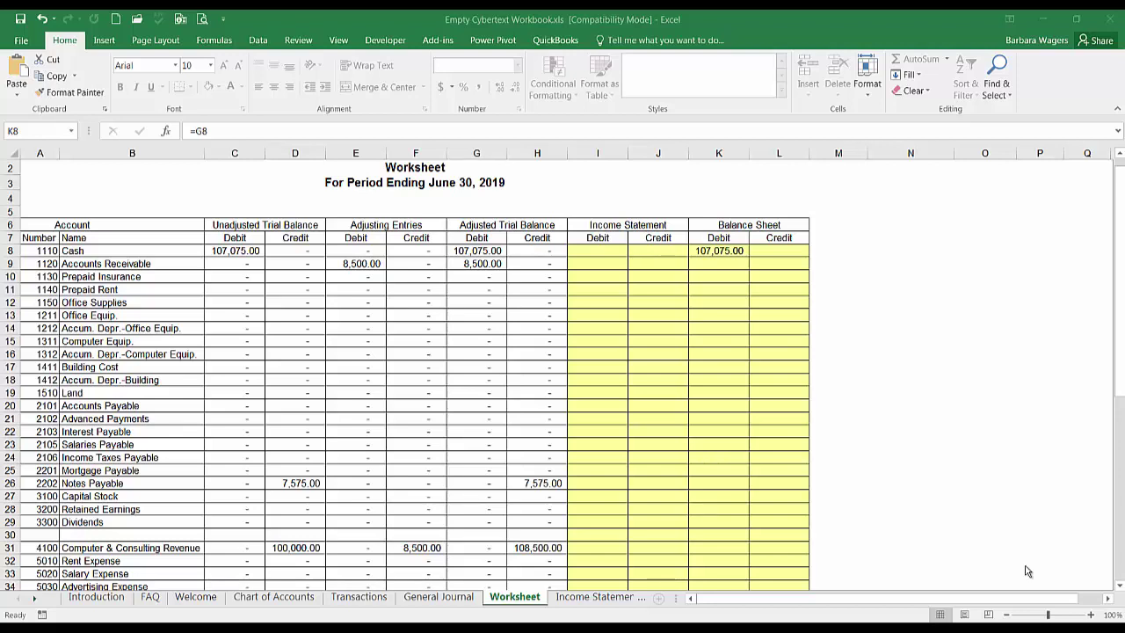
Try copying K8's Cash formula into neighbouring Balance Sheet cells, then undo both copies
click(721, 252)
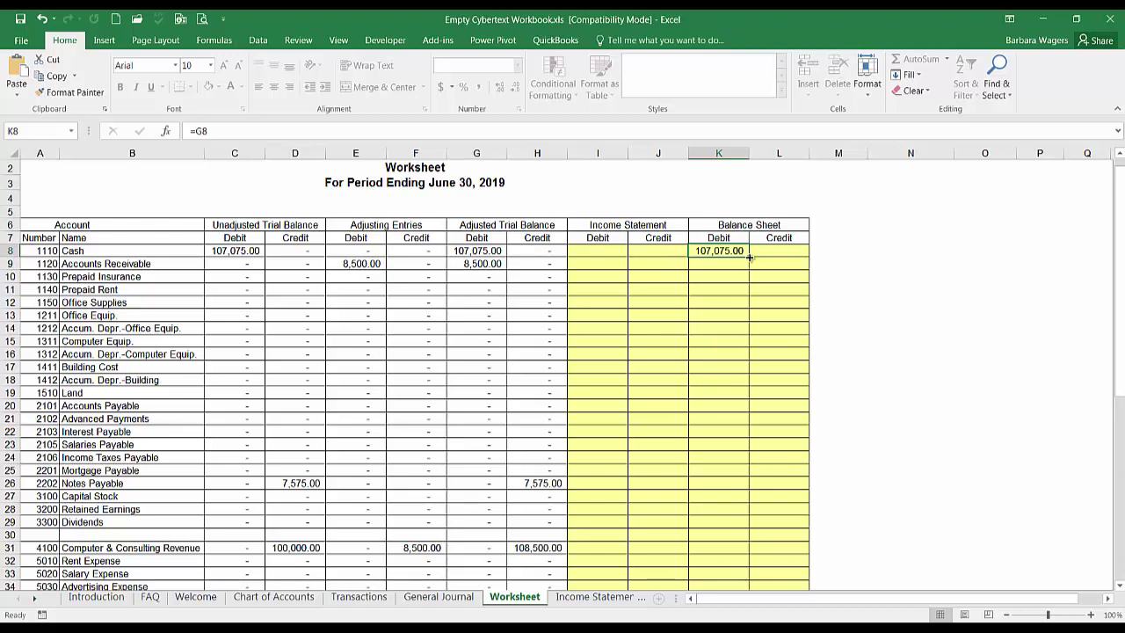
drag(749, 257, 802, 378)
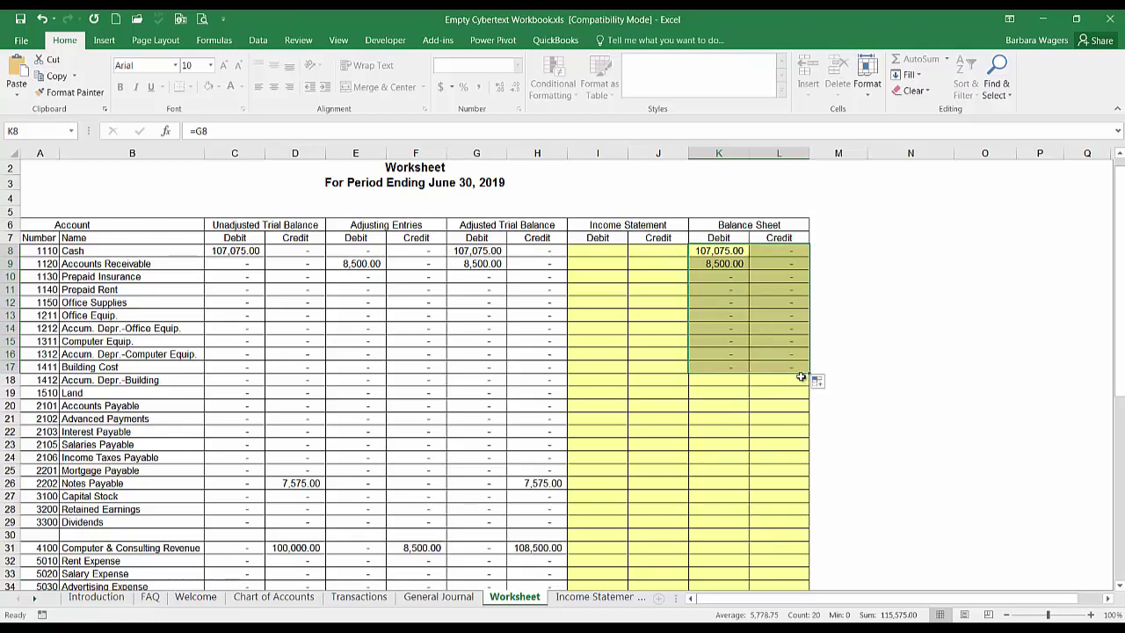
click(41, 18)
click(41, 18)
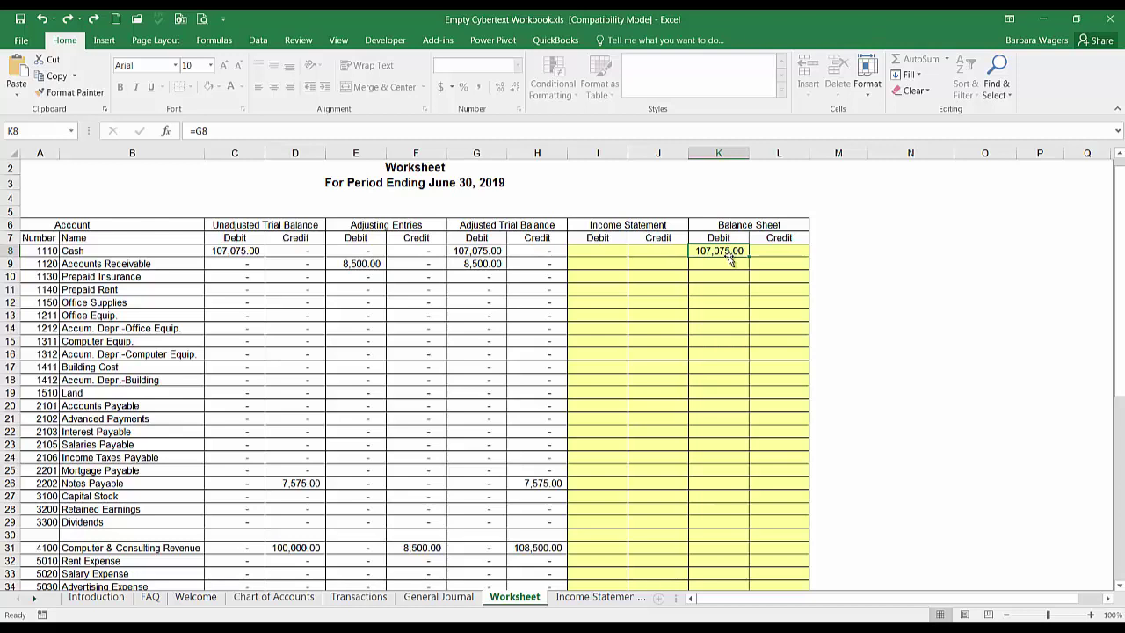
Try moving the Cash amount to L14, undo the move, and copy the Cash formula again
drag(729, 260, 776, 329)
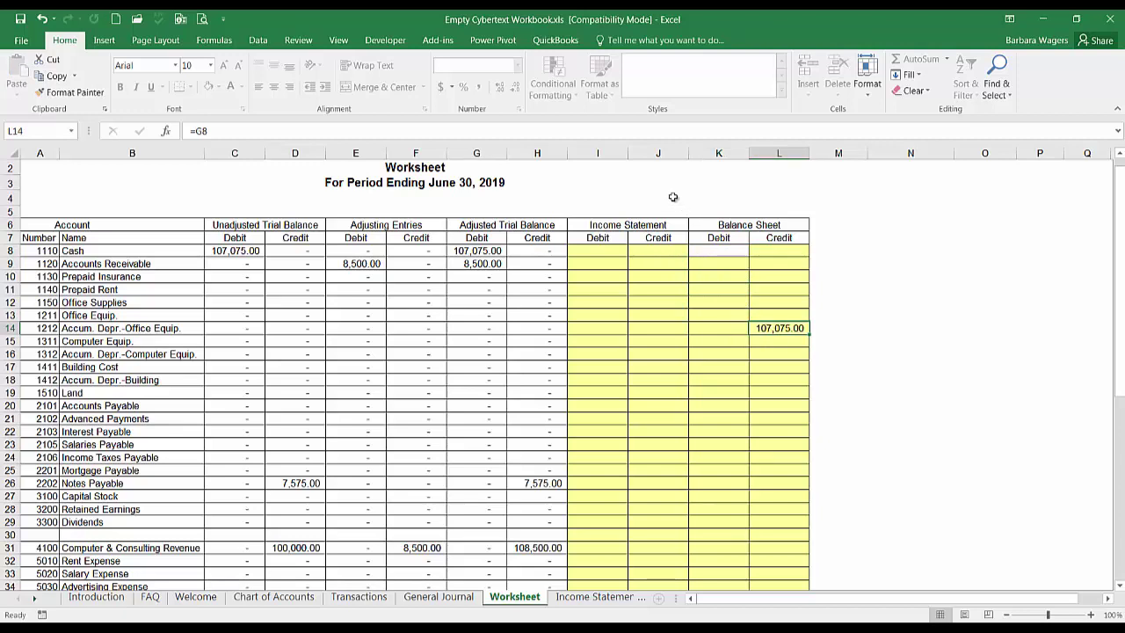
click(41, 22)
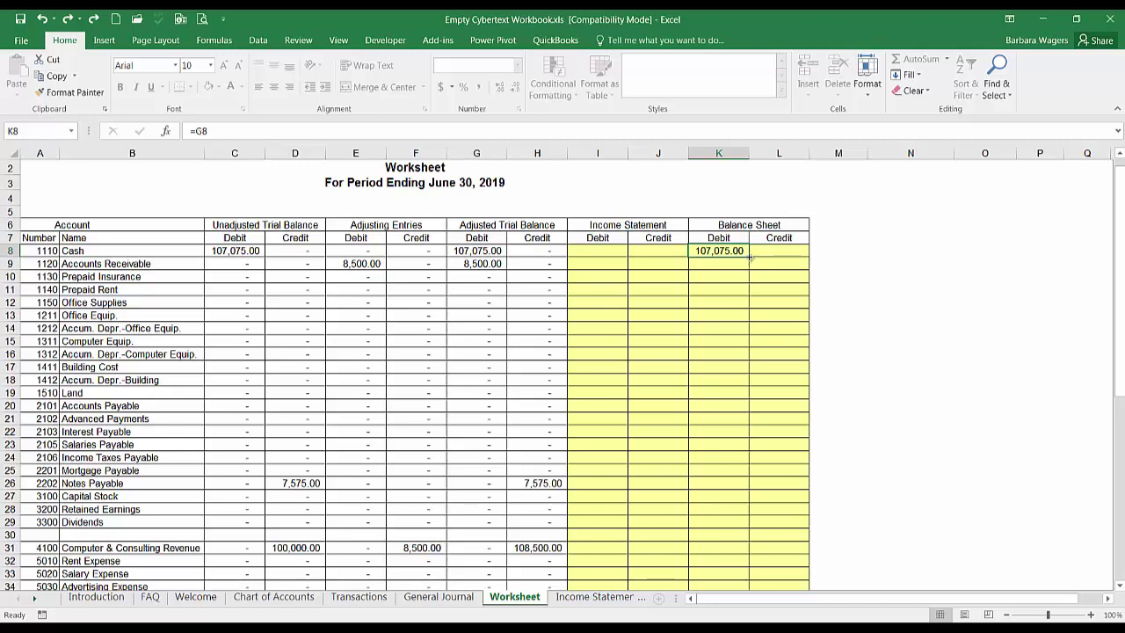
drag(750, 257, 803, 376)
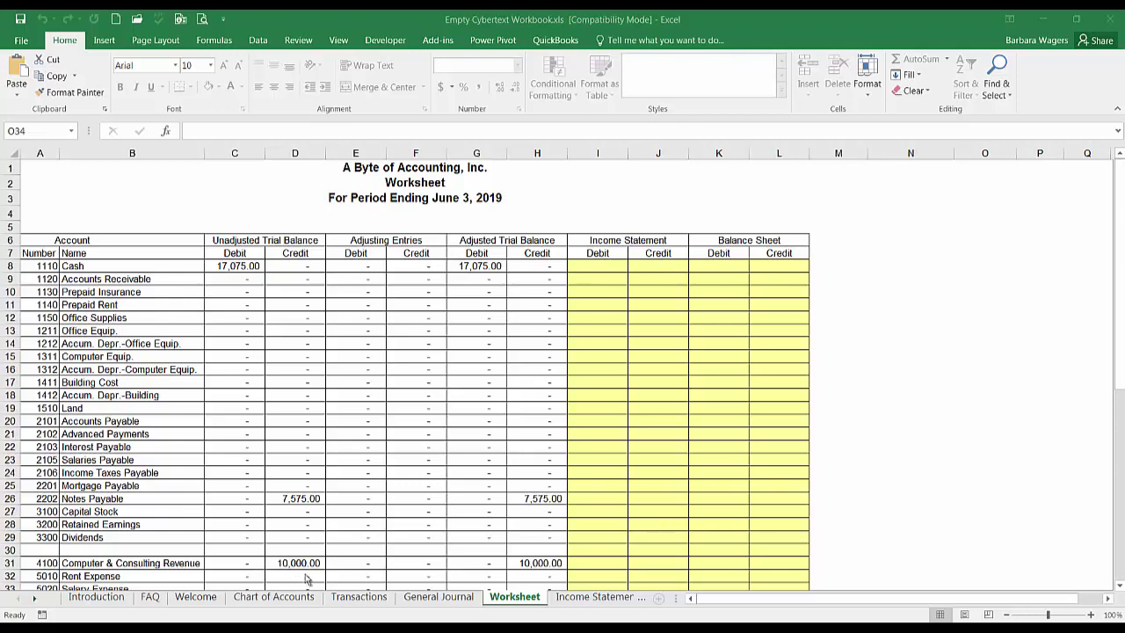
click(429, 598)
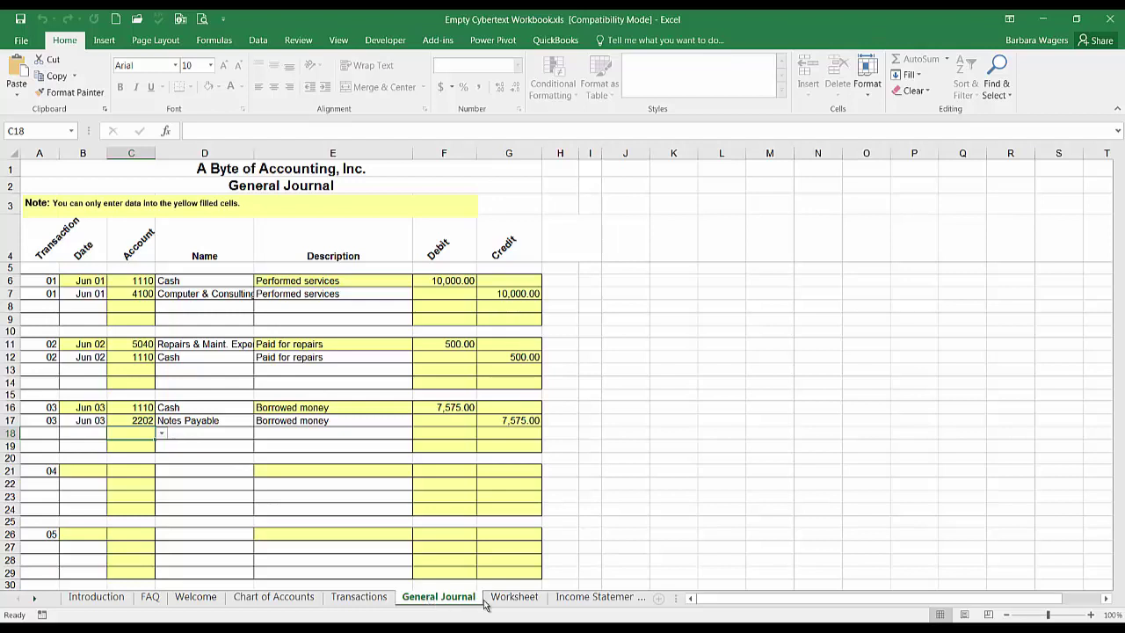
click(509, 597)
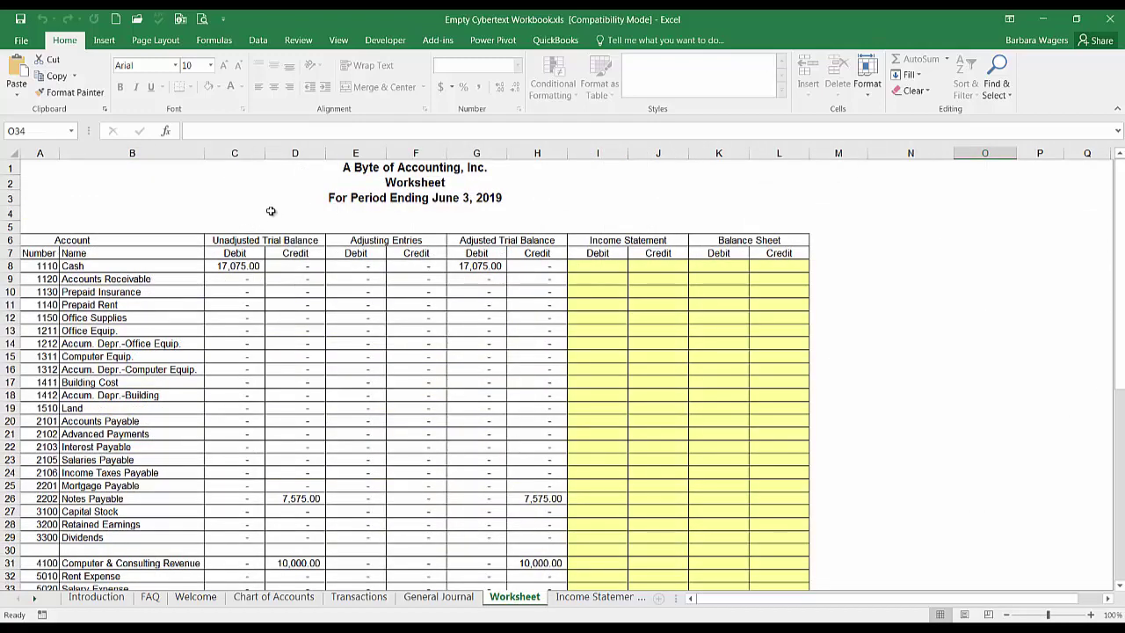
scroll(298, 304, down, 2)
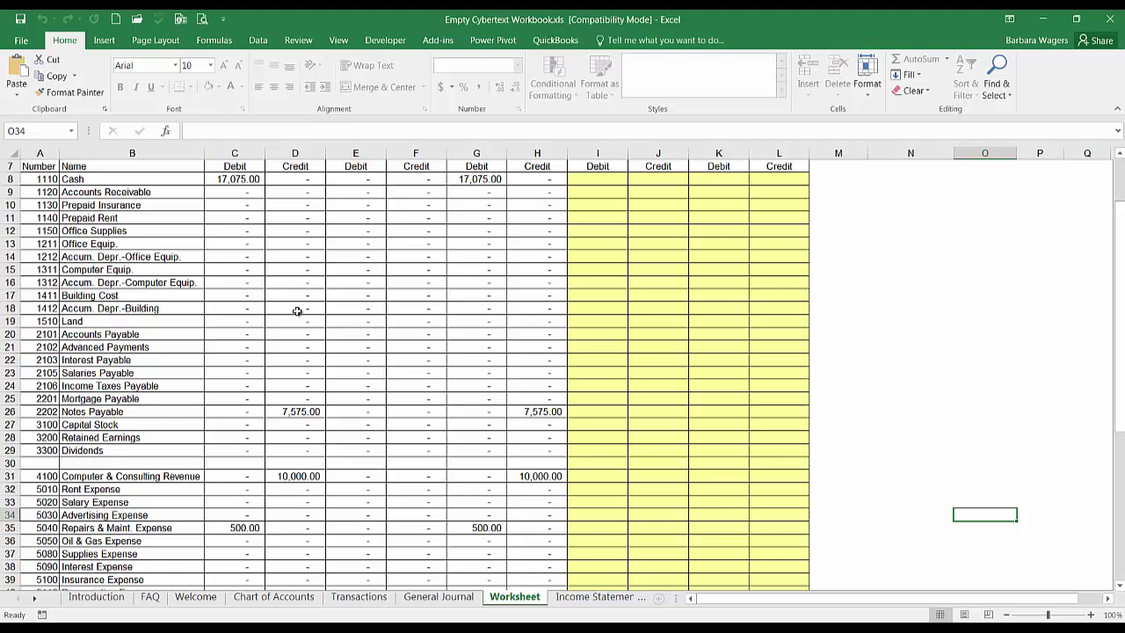
On General Journal row 141, enter 6/30/2019, account 1120, 'Accrue revenue' and an 8,500.00 debit
key(ctrl+Page_Up)
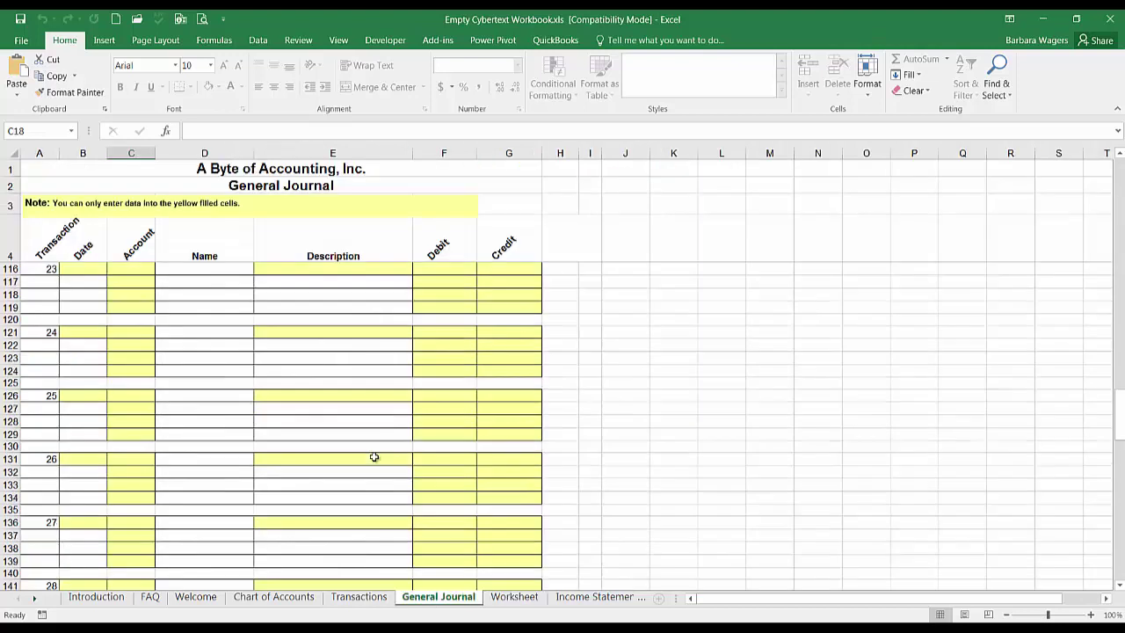
scroll(374, 457, down, 4)
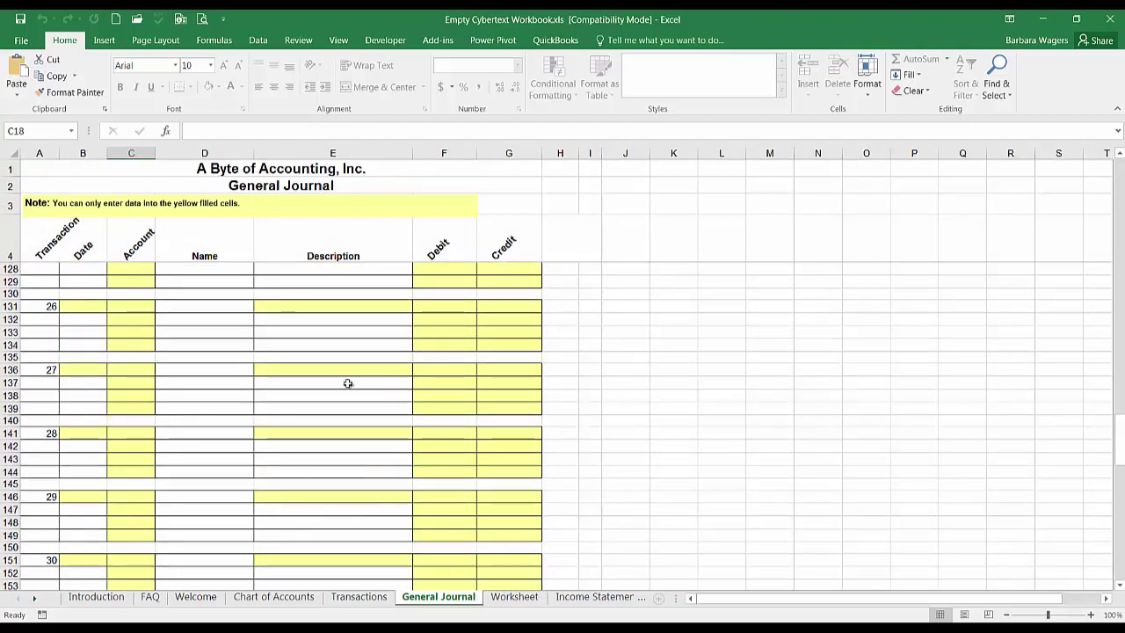
click(93, 439)
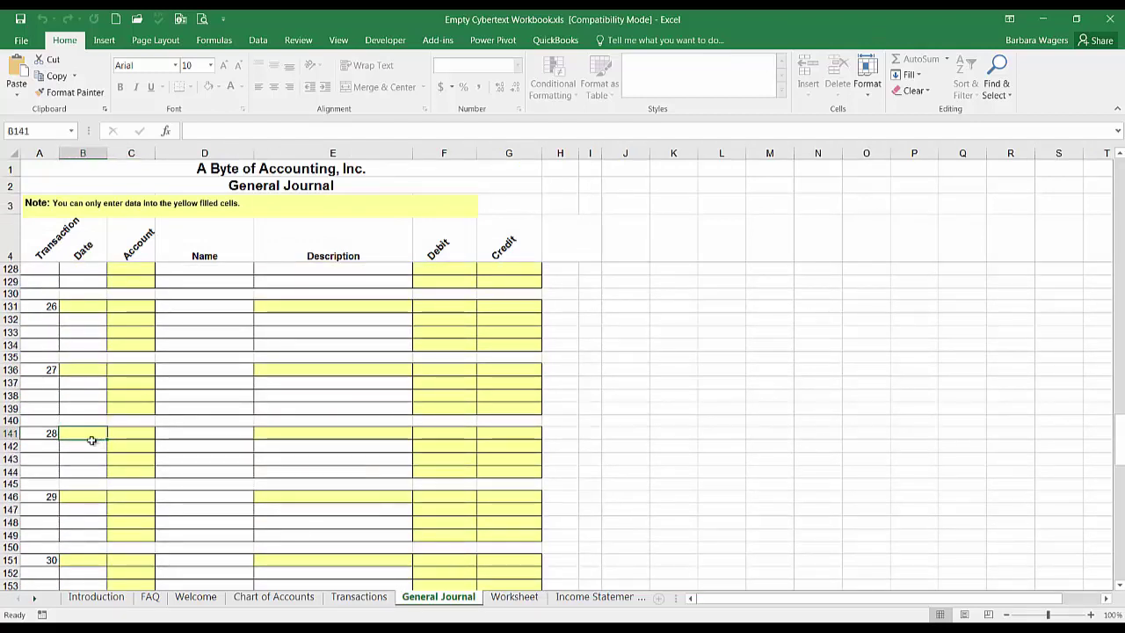
text(6/30/)
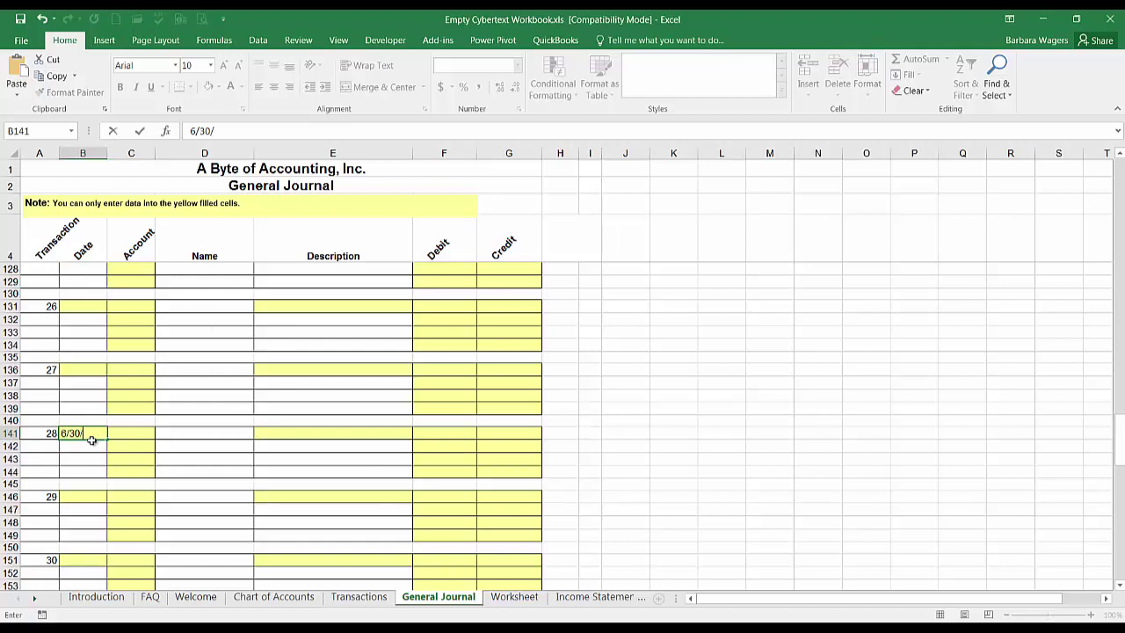
text(2019)
key(Tab)
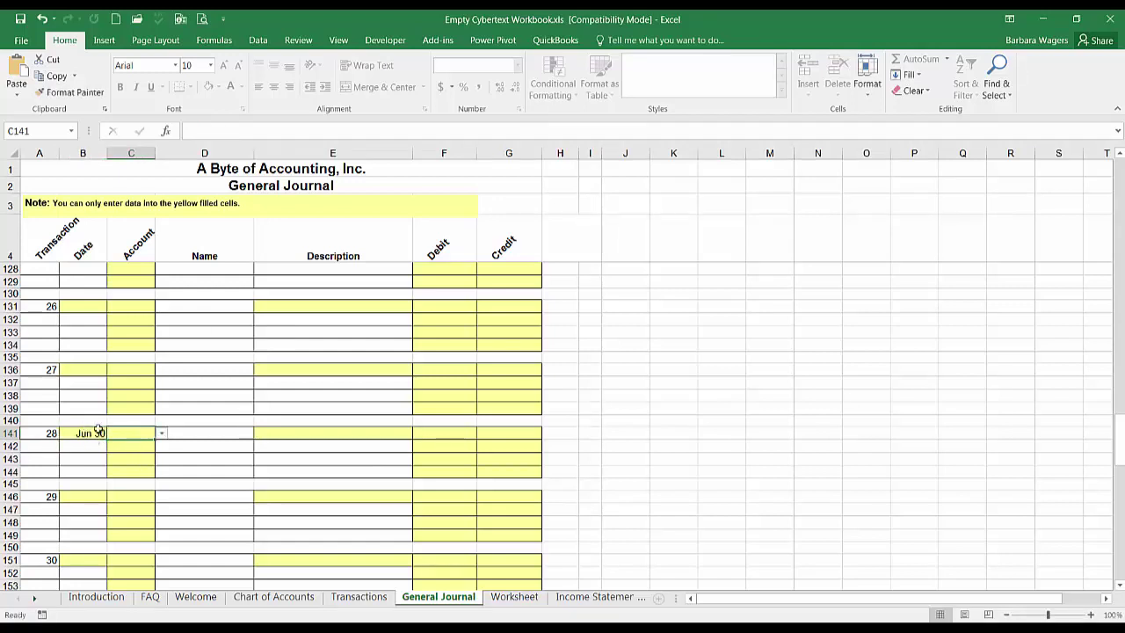
click(155, 433)
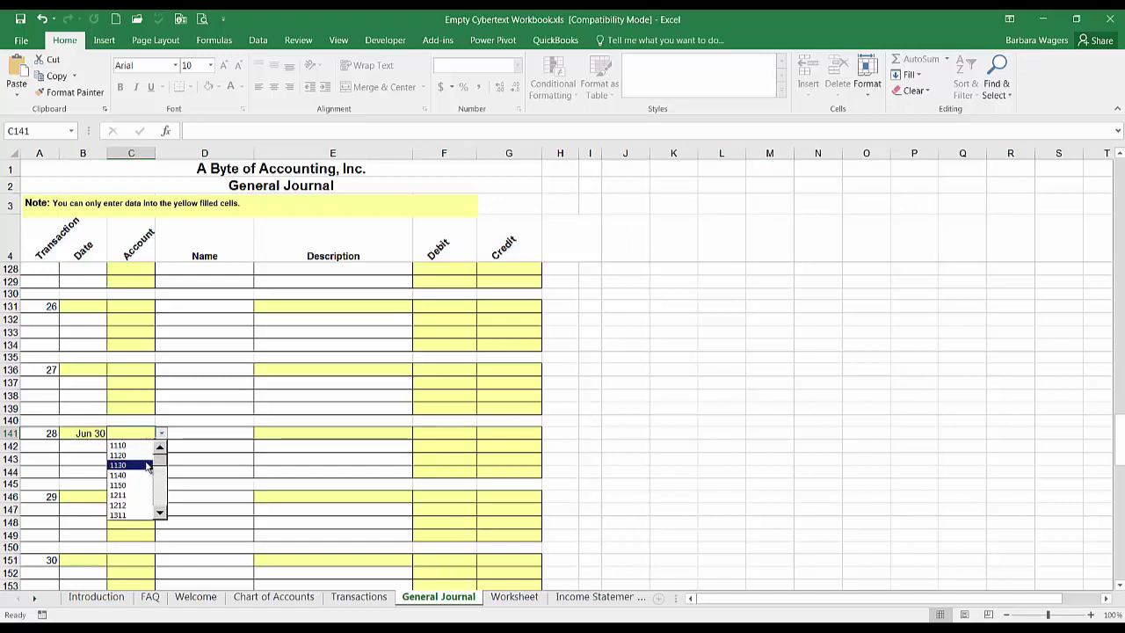
key(Escape)
key(Tab)
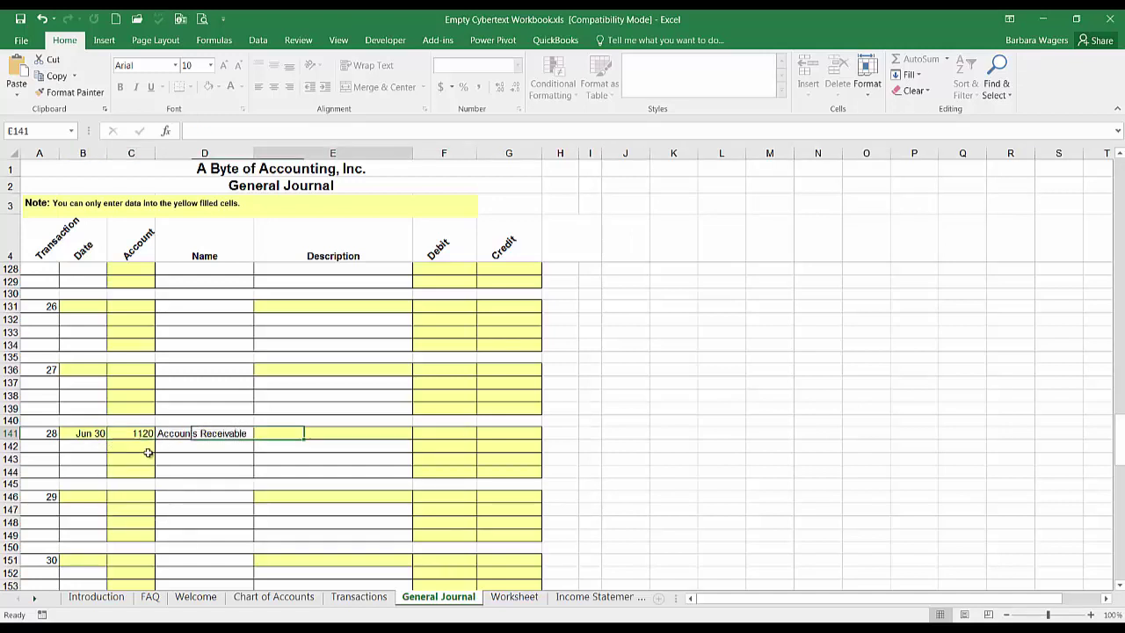
text(A)
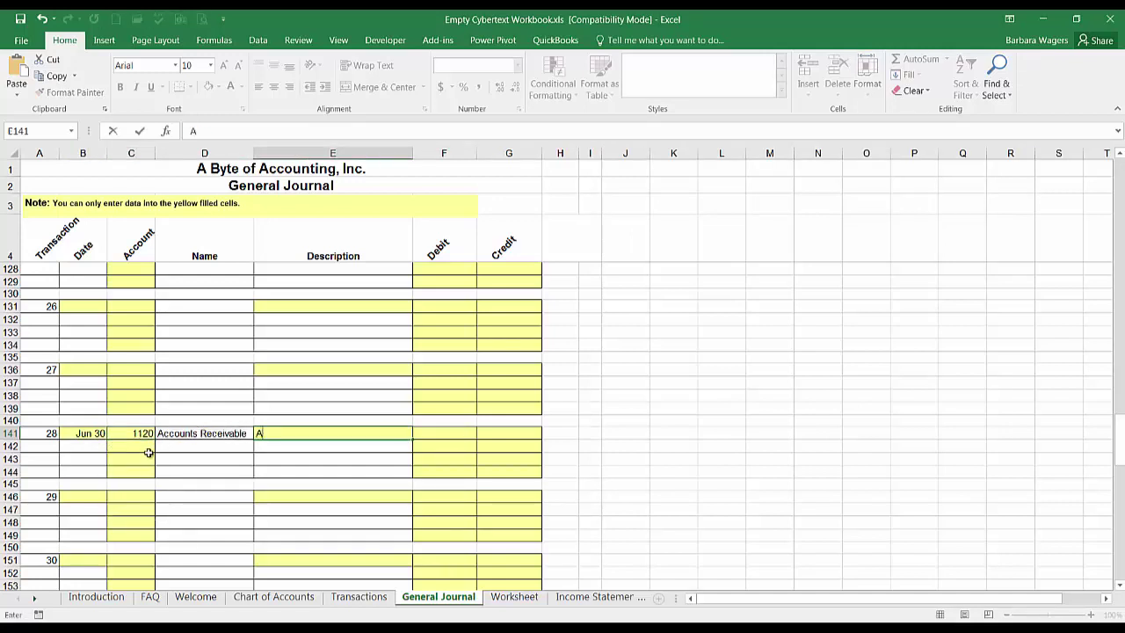
text(ccrue revenue)
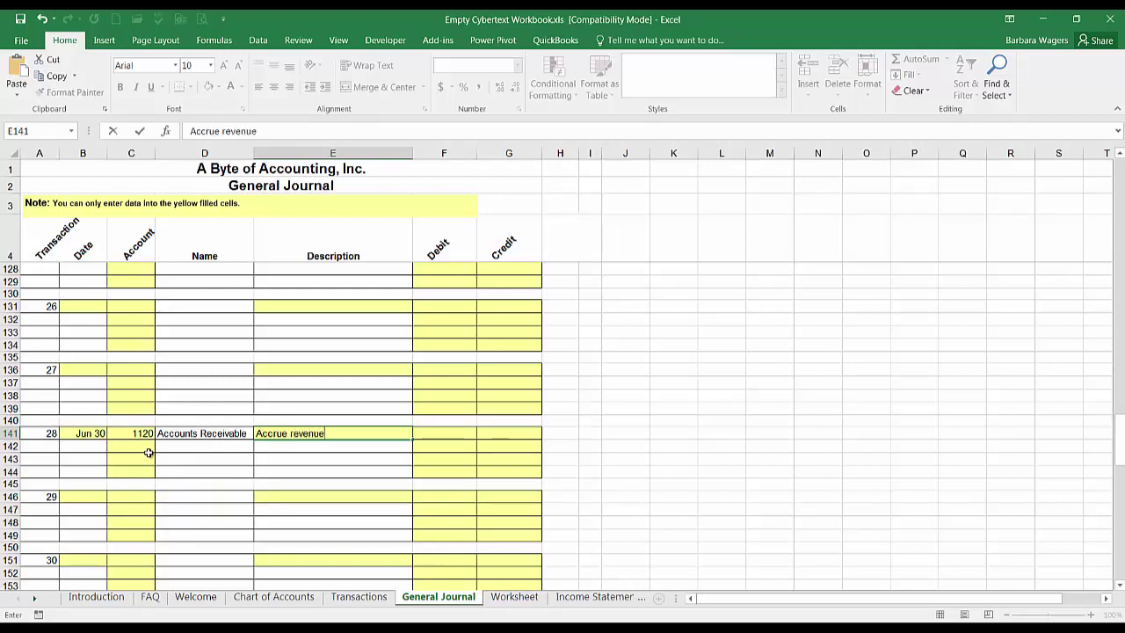
key(Tab)
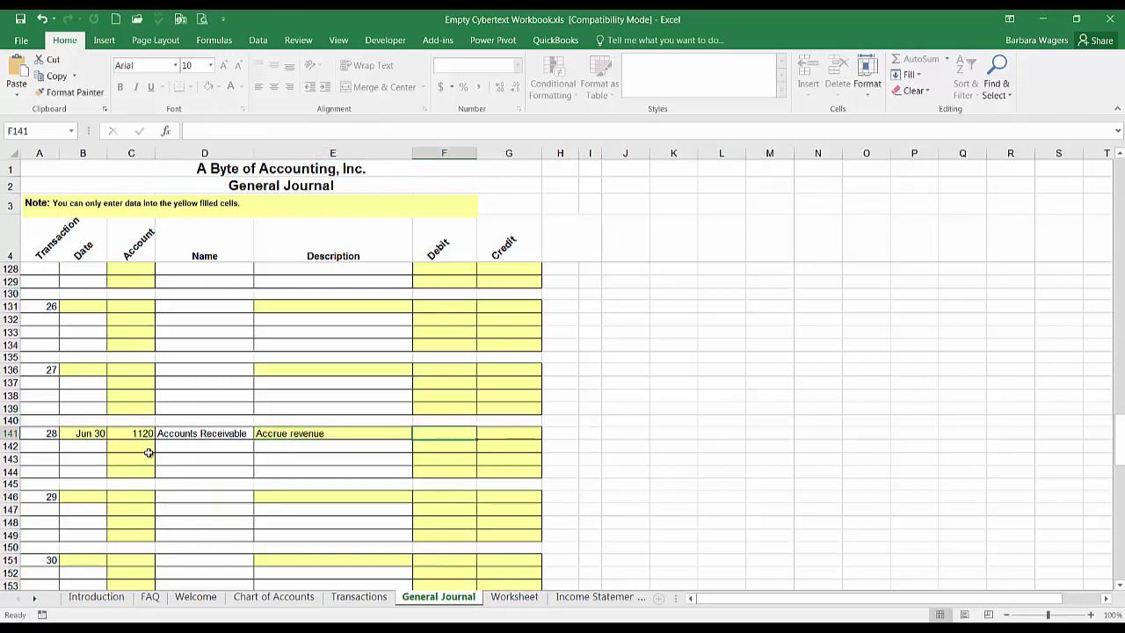
text(8500)
key(Tab)
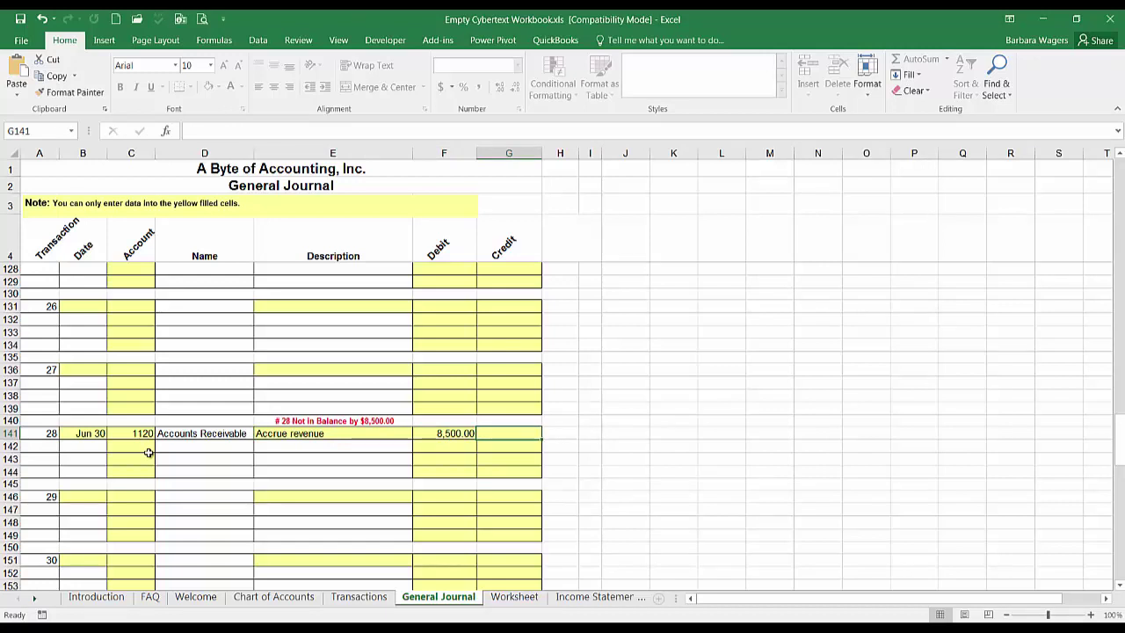
Add the row 142 credit line with account 4100 for 8,500.00 so entry 28 balances
click(149, 451)
text(4100)
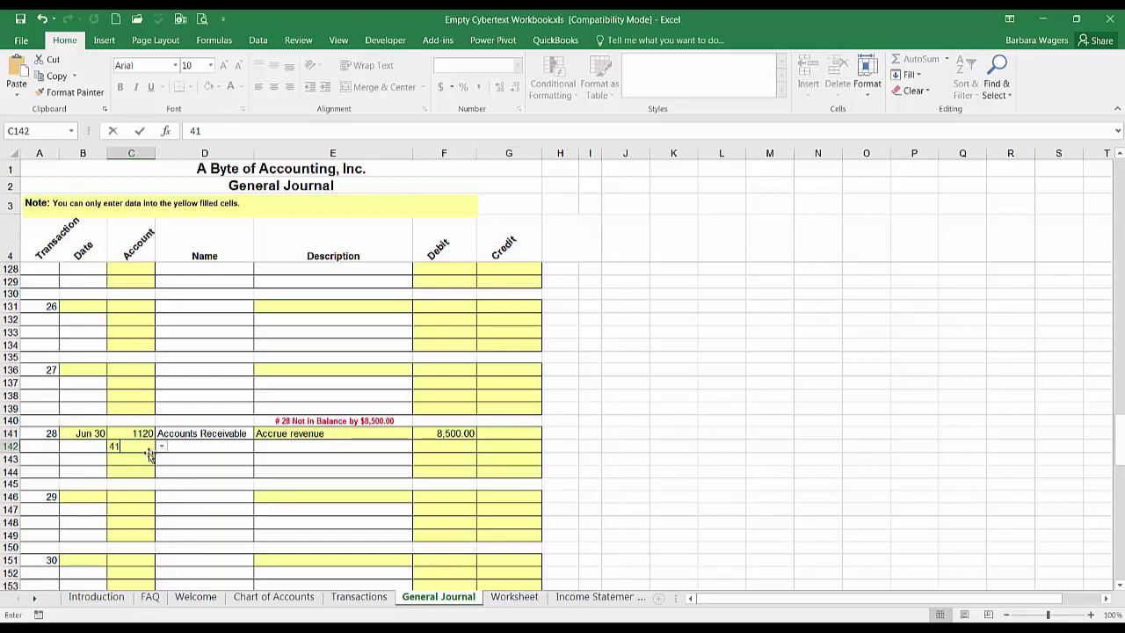
key(Tab)
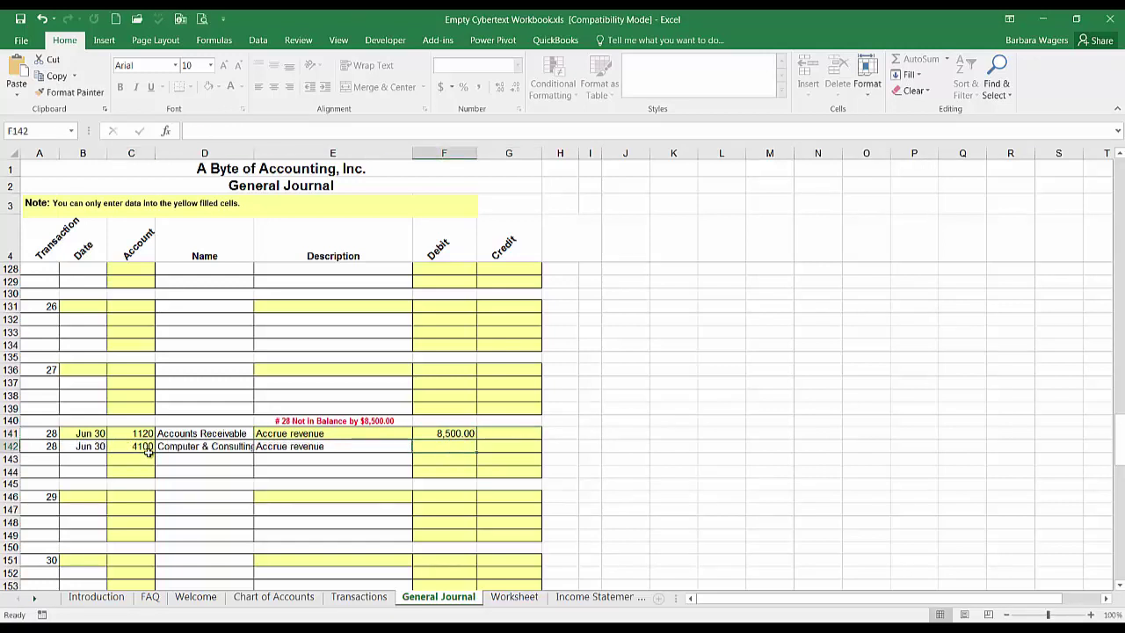
key(Tab)
text(8500)
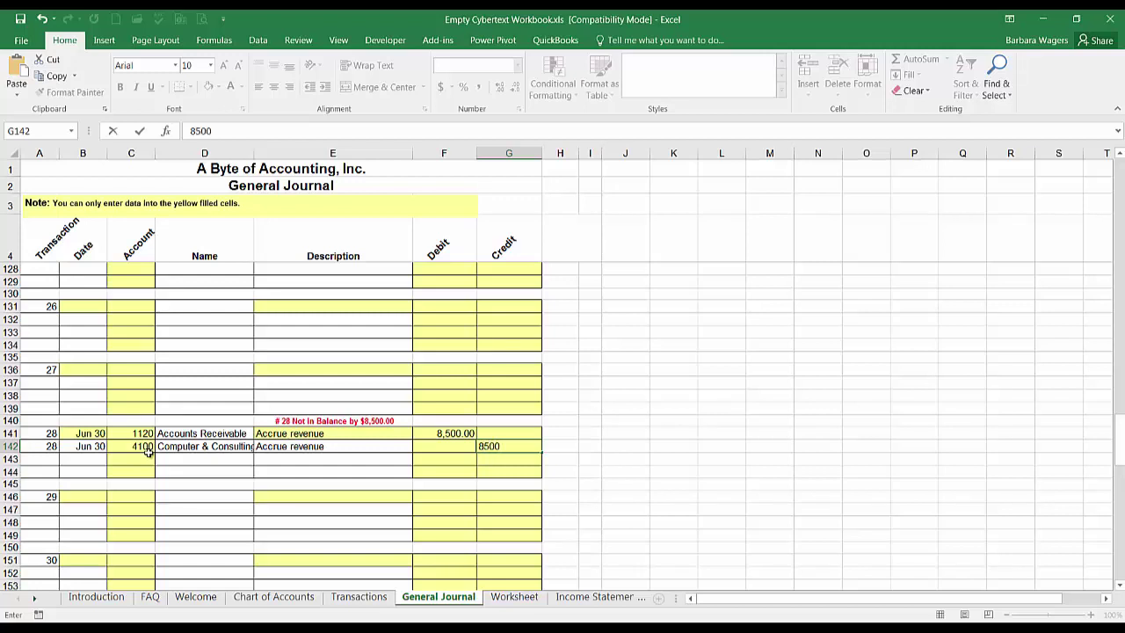
key(Return)
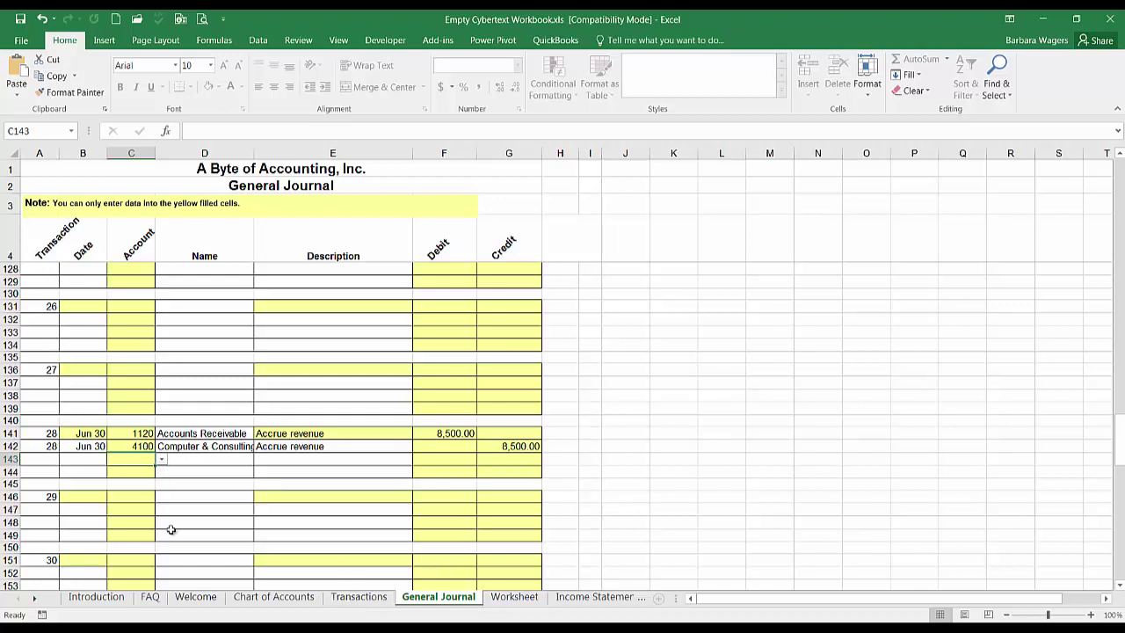
click(352, 598)
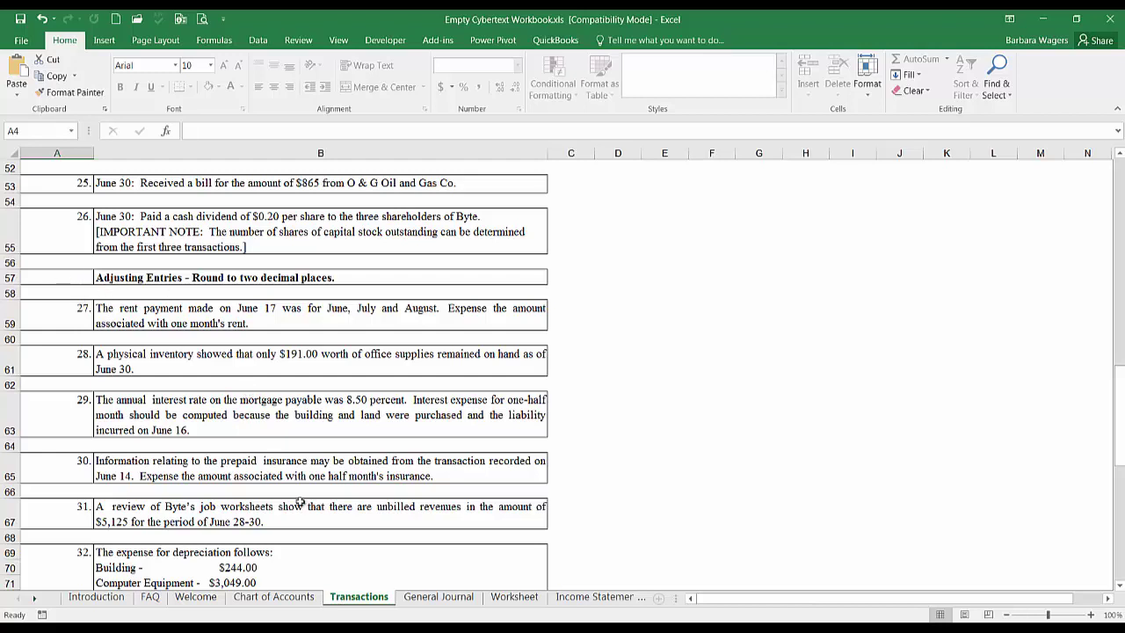
Go back to the Worksheet to see the 8,500.00 Accounts Receivable and revenue adjustments
click(438, 597)
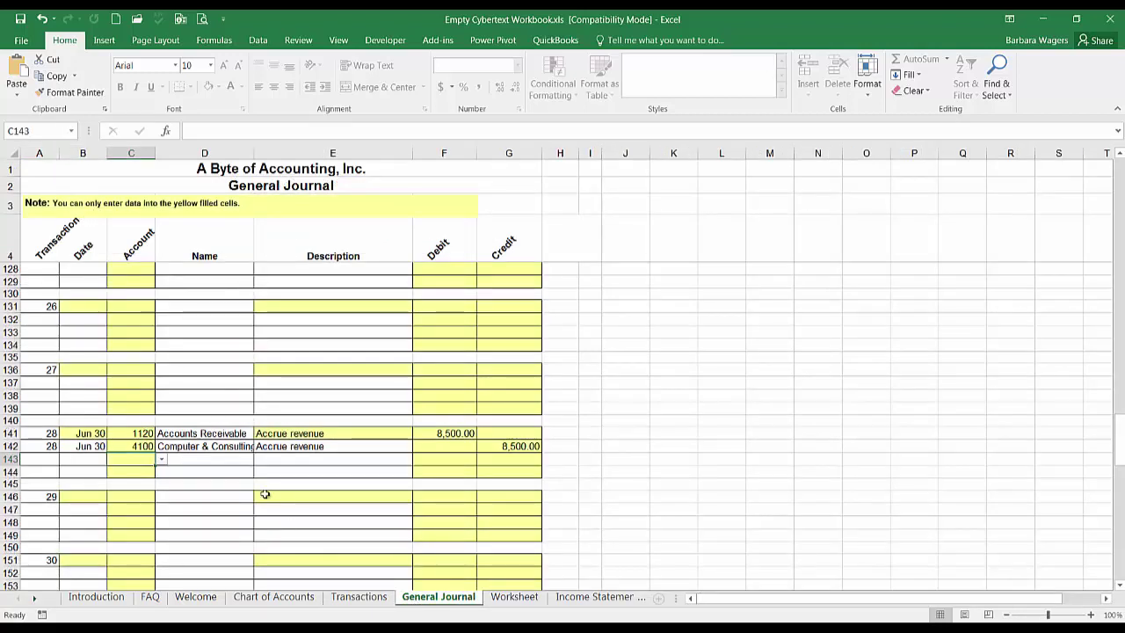
click(485, 597)
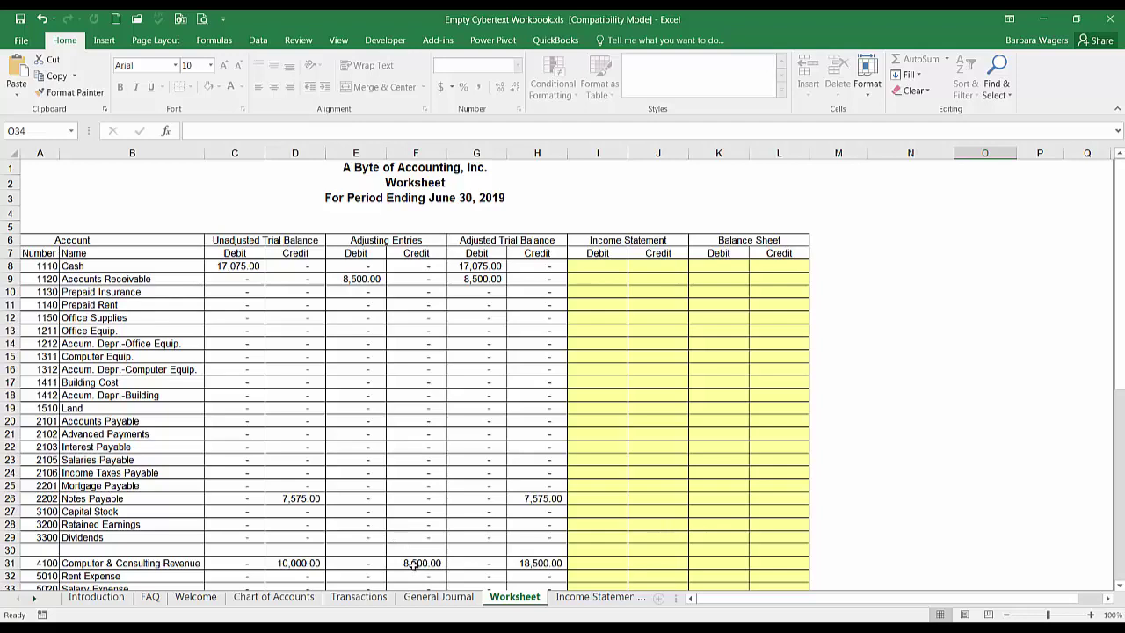
drag(413, 564, 253, 178)
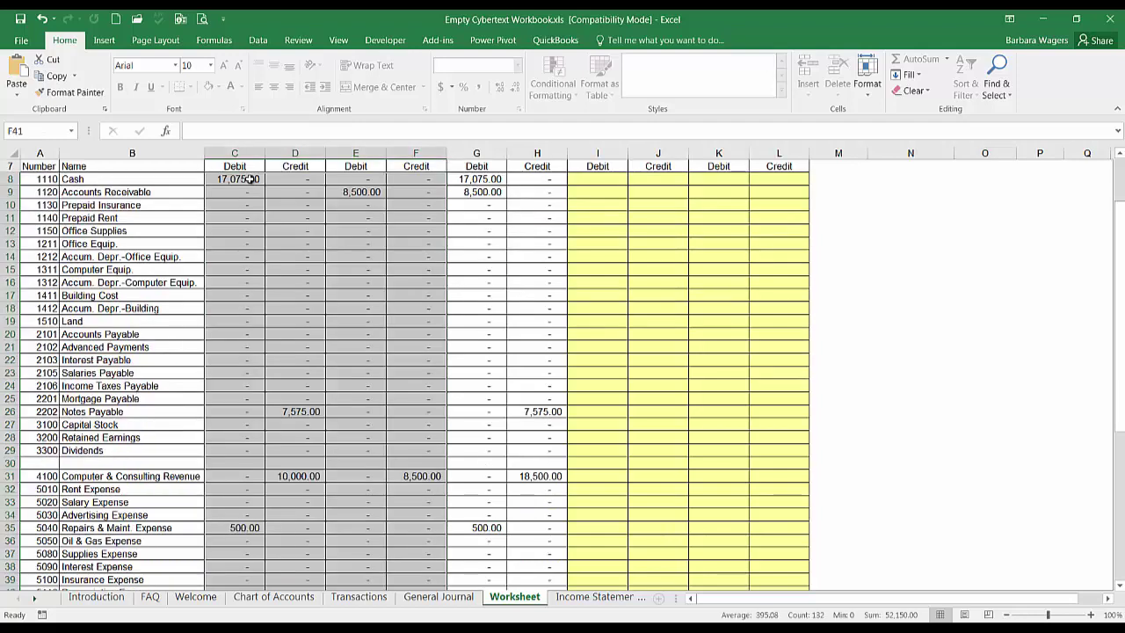
scroll(252, 178, up, 1)
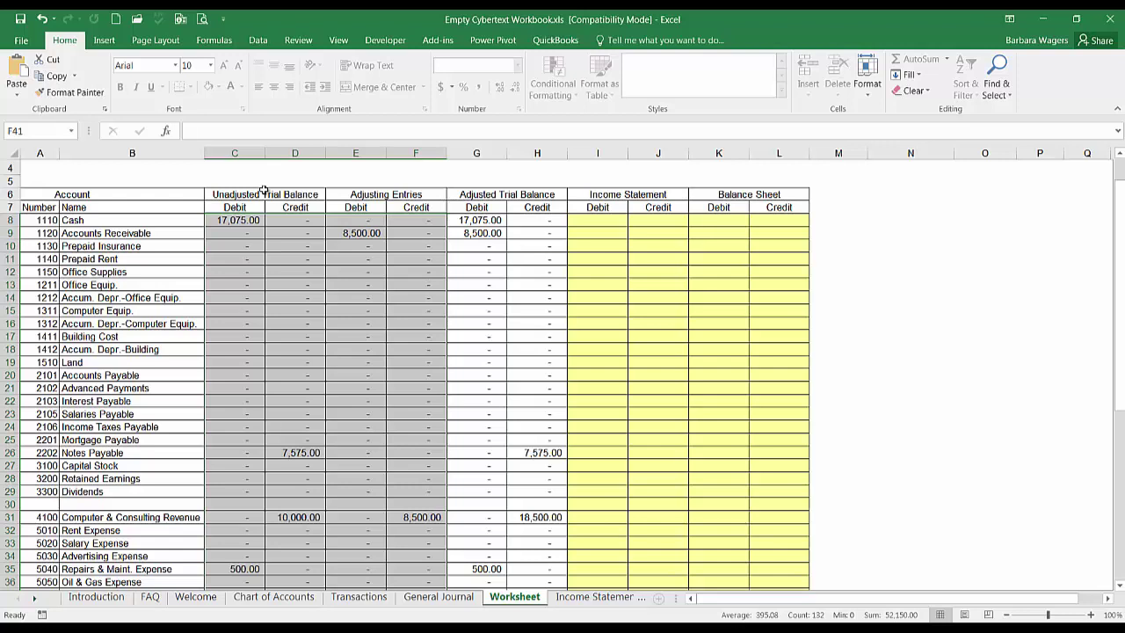
click(477, 221)
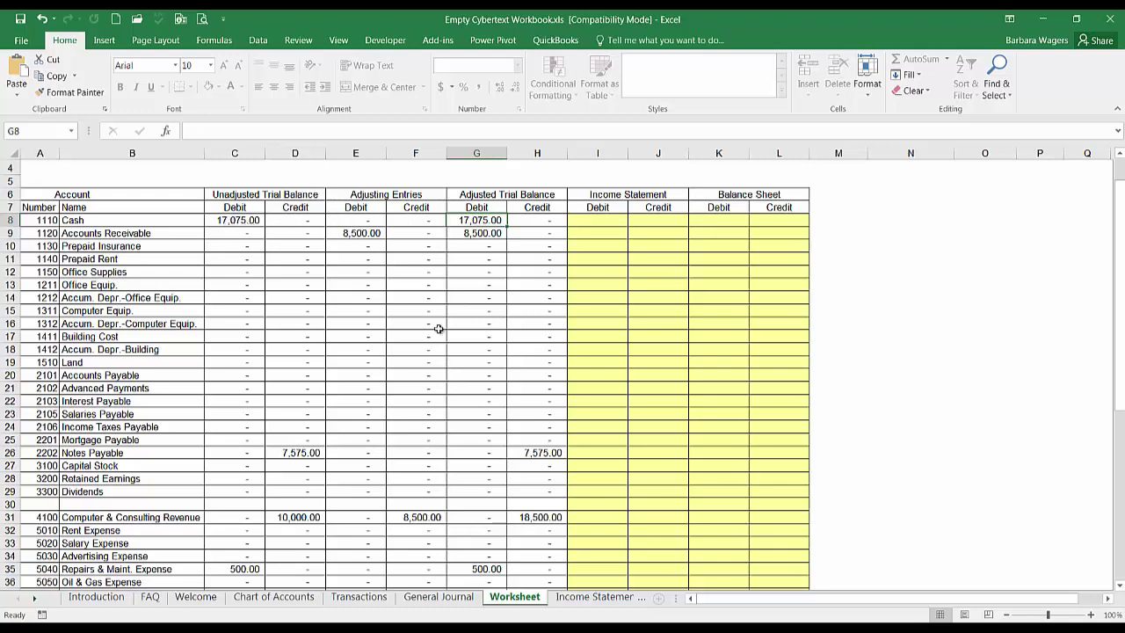
click(289, 518)
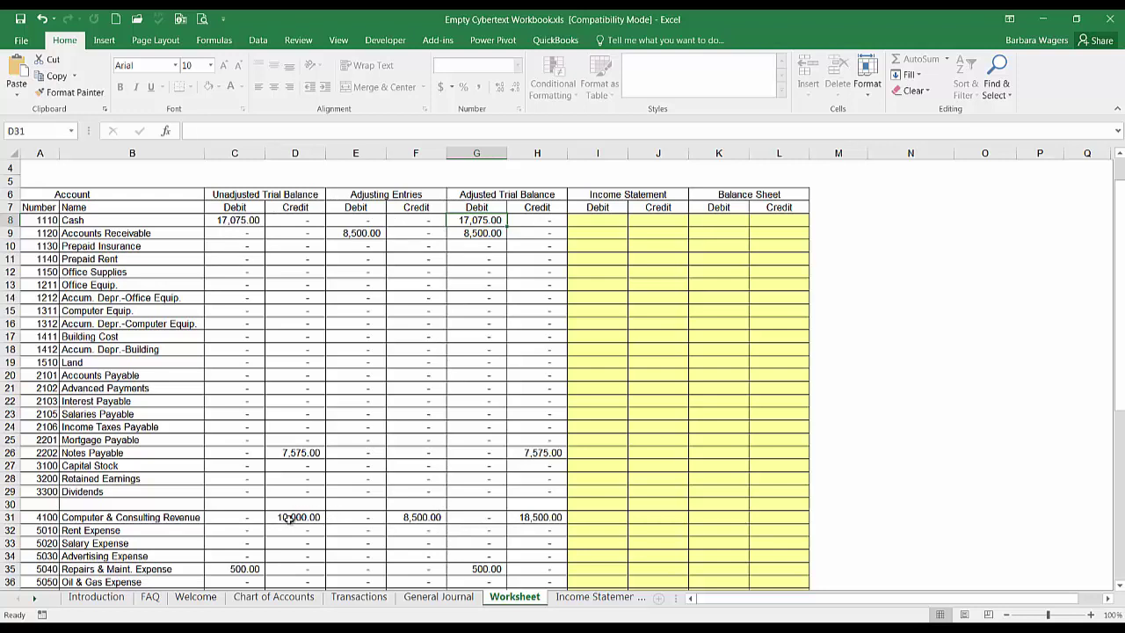
click(419, 518)
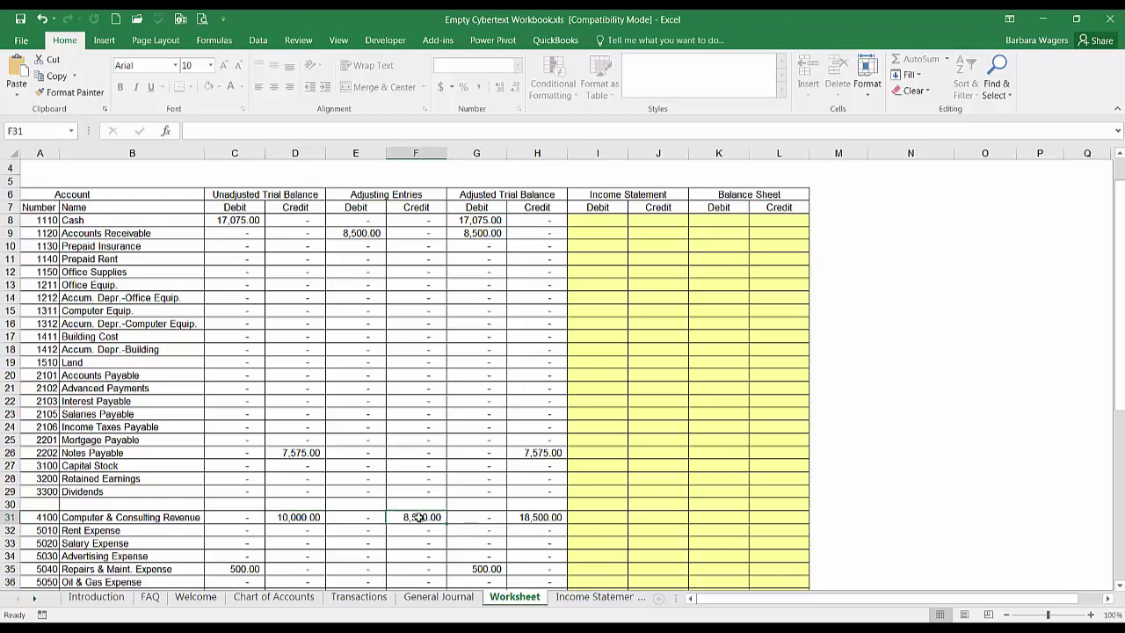
click(535, 519)
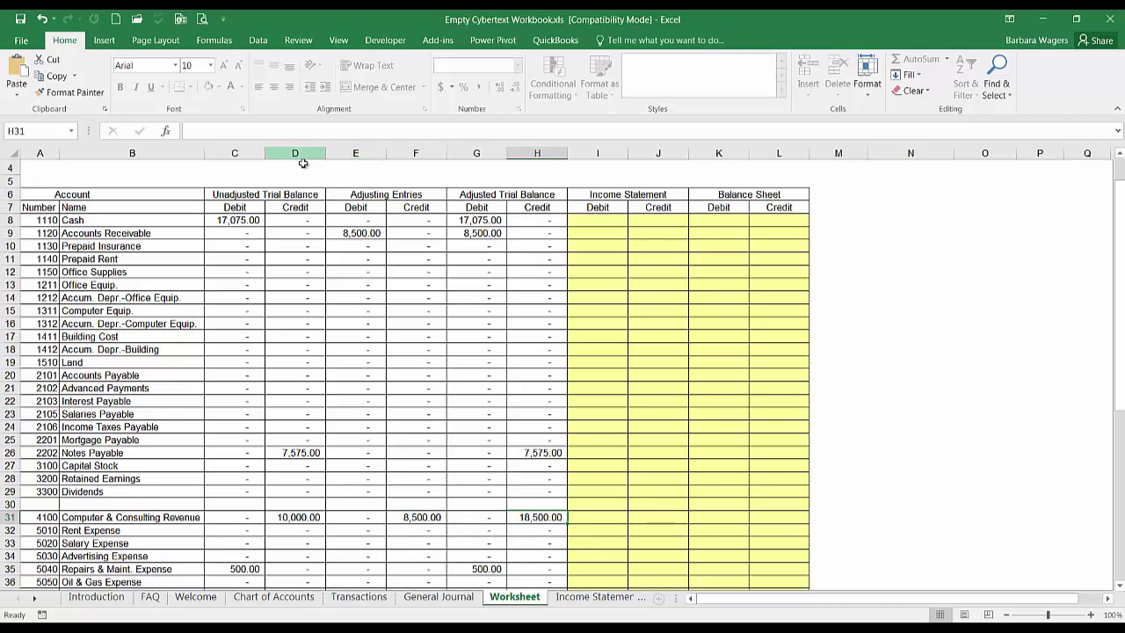
drag(272, 194, 462, 529)
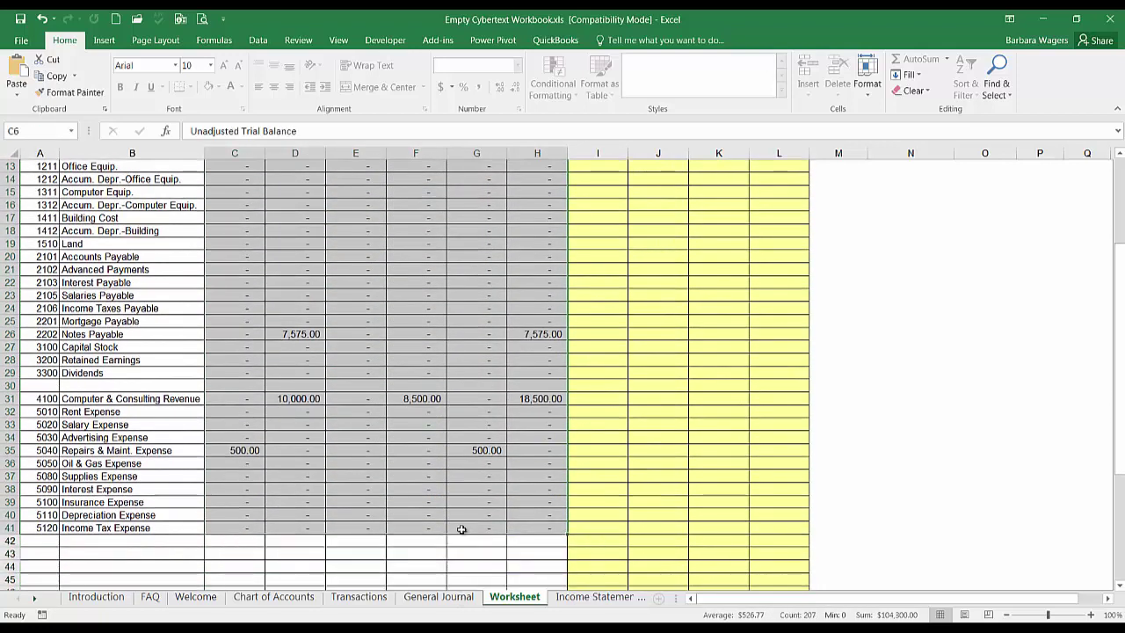
scroll(461, 529, up, 4)
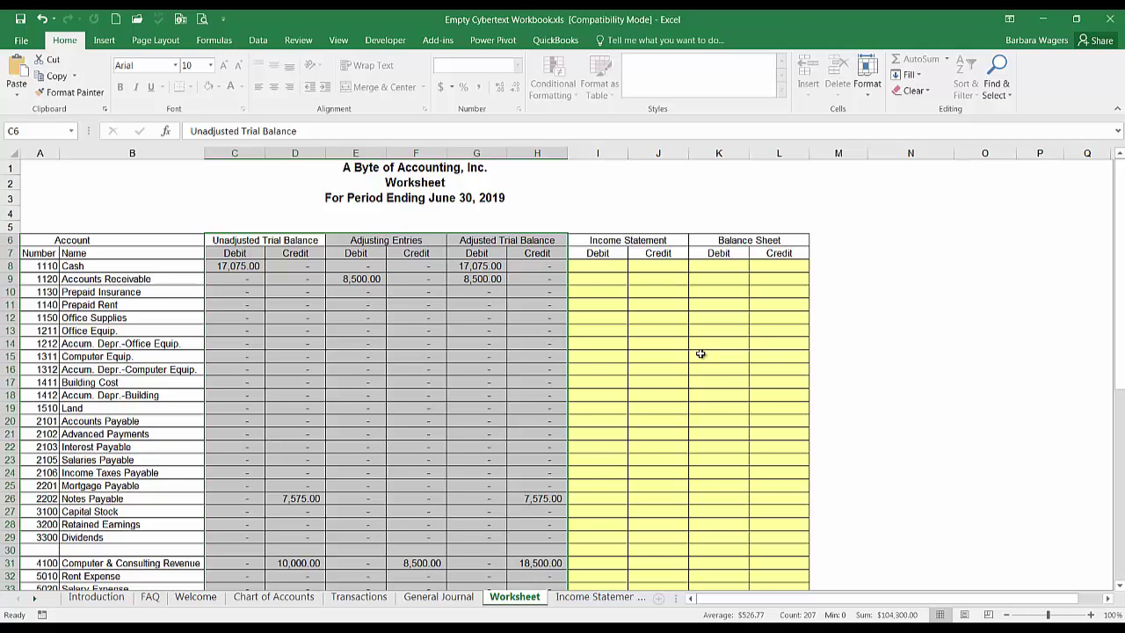
drag(616, 242, 624, 253)
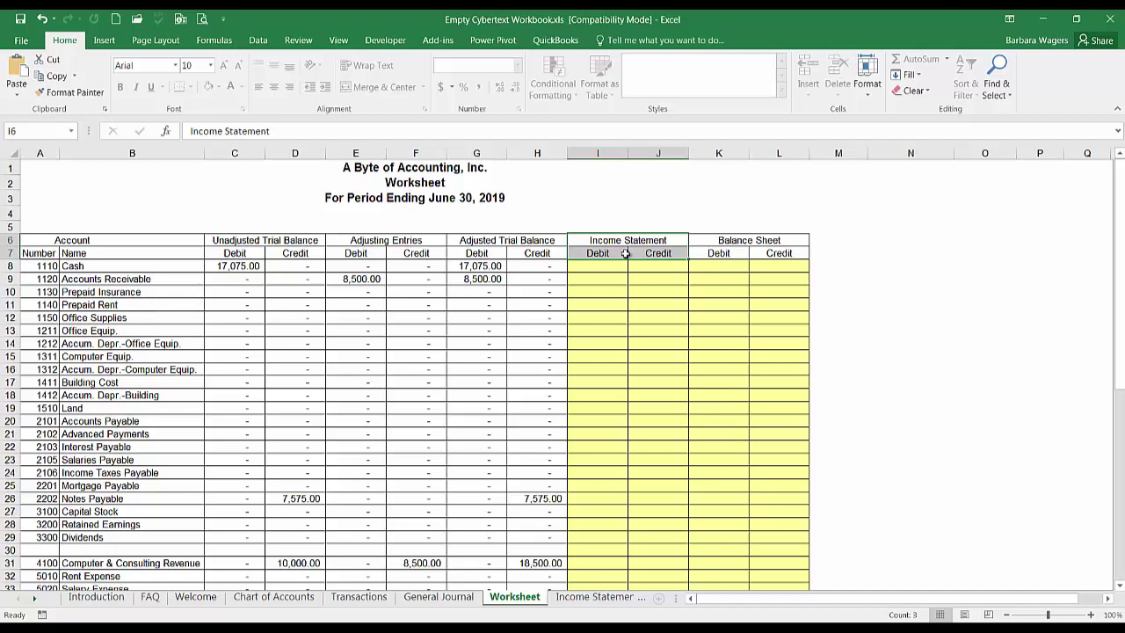
drag(722, 236, 728, 252)
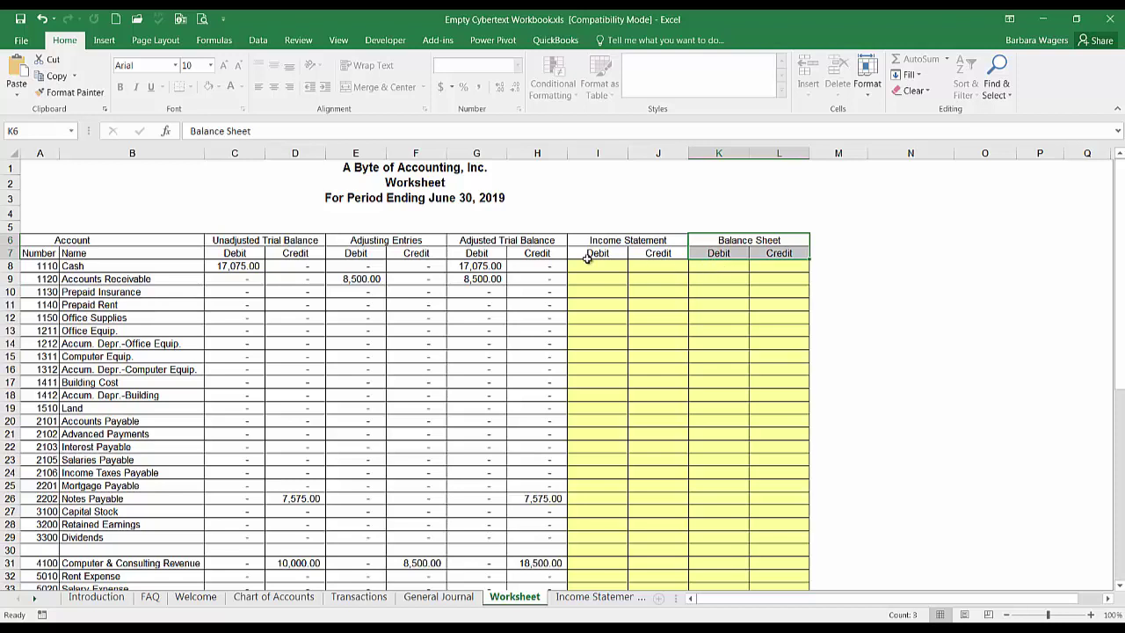
Enter 17,075.00 in K8 as Cash's Balance Sheet debit and verify the value
click(712, 267)
text(17075)
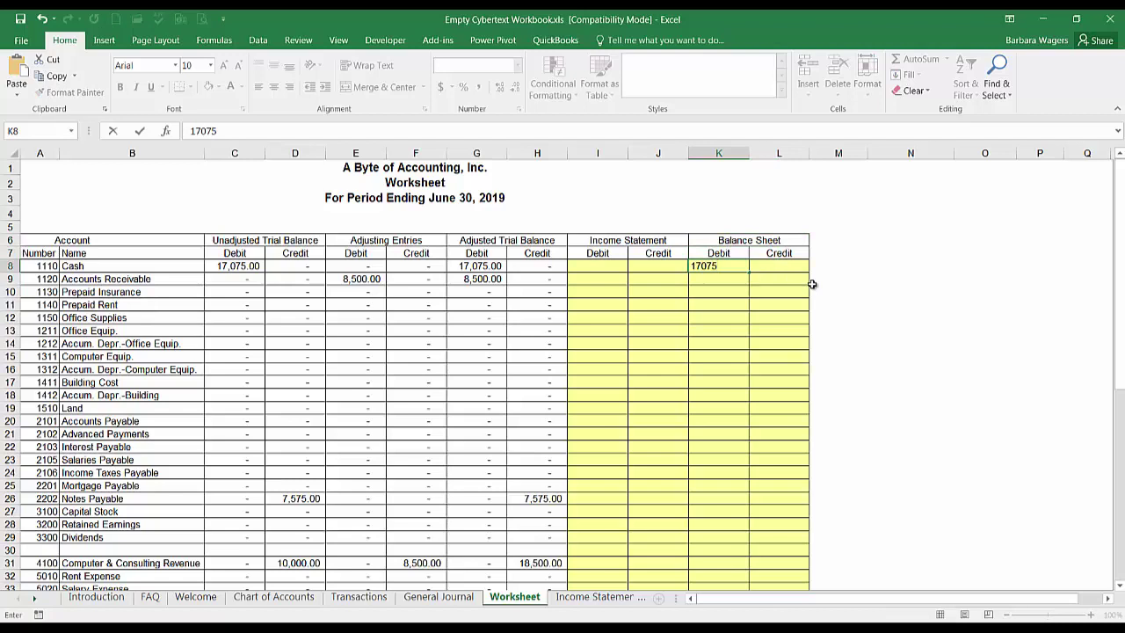
key(Return)
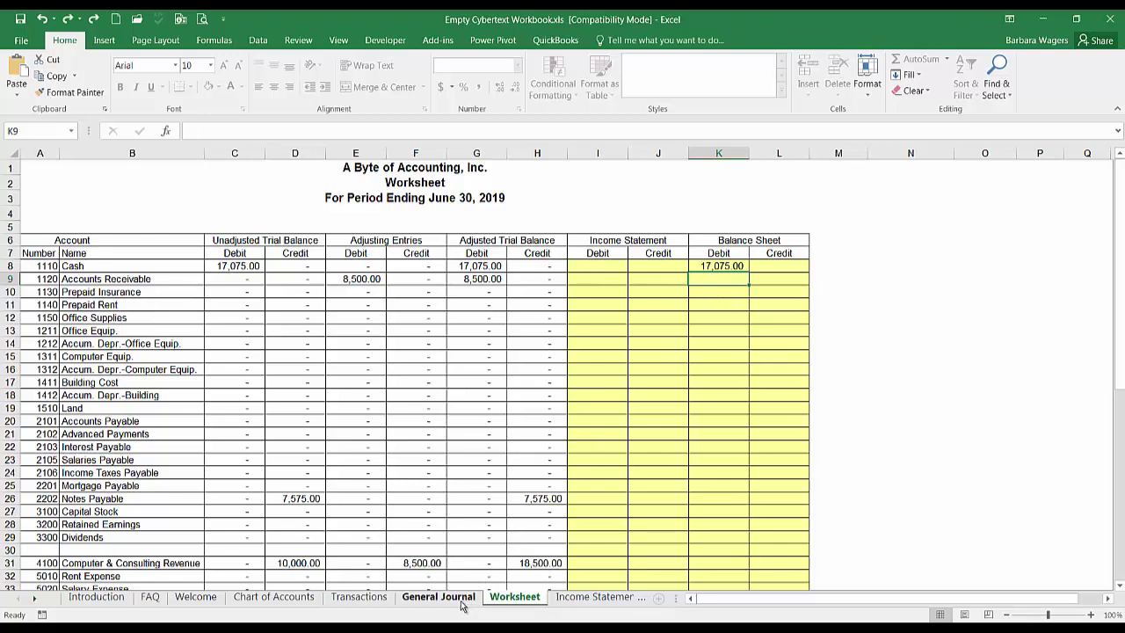
click(706, 264)
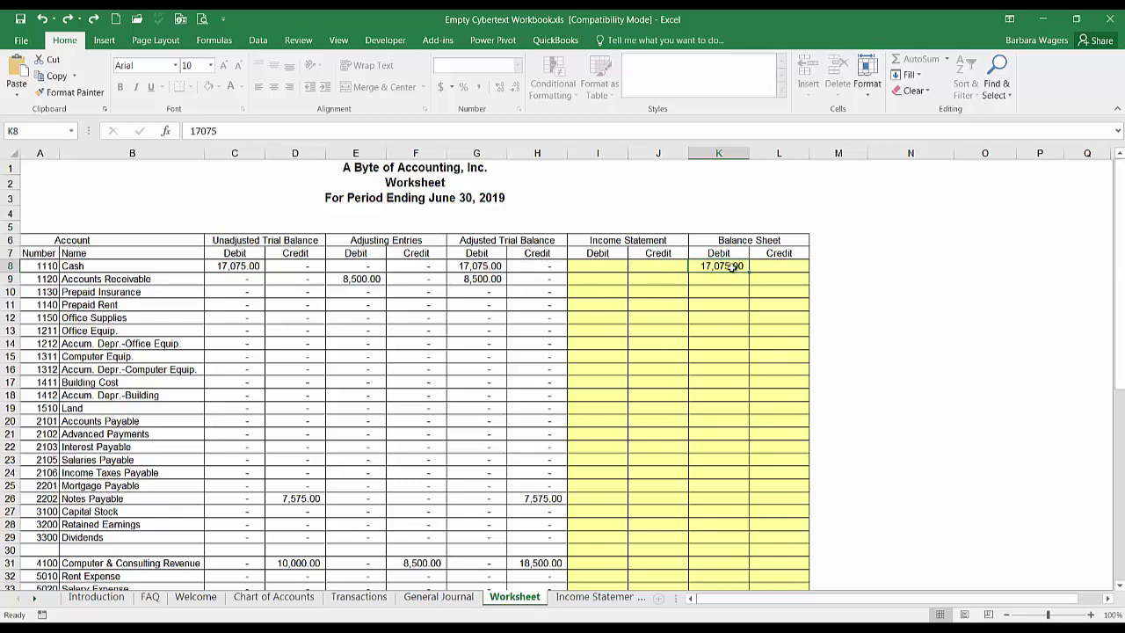
click(462, 599)
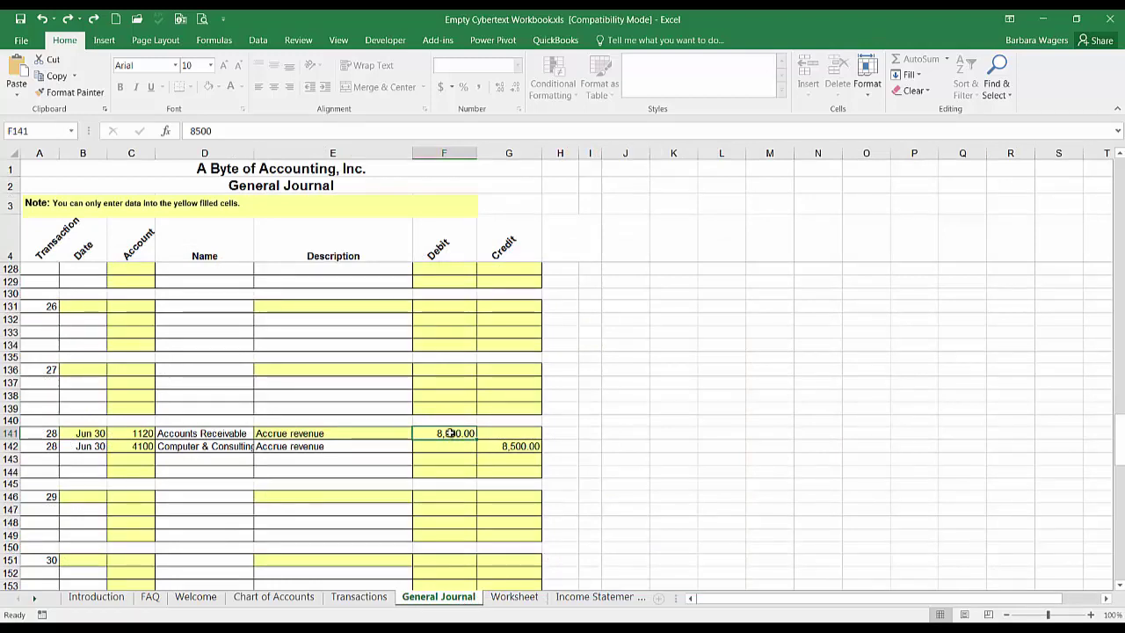
Change the Jun 01 entry's Cash debit and revenue credit to 100,000.00 each
scroll(475, 413, up, 9)
scroll(460, 402, up, 20)
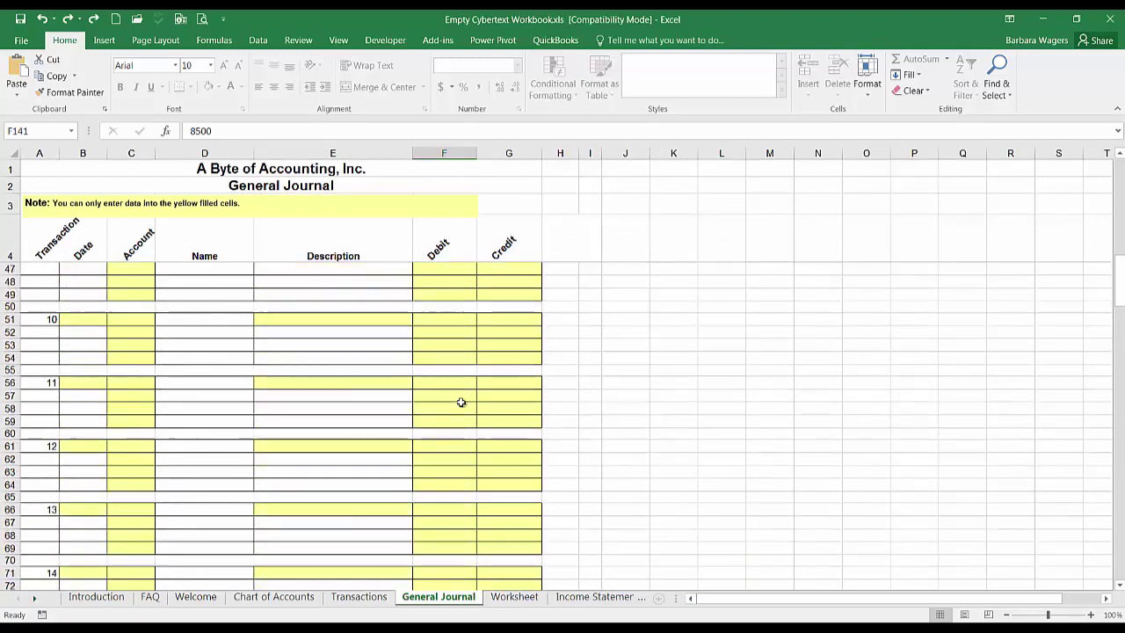
scroll(460, 402, up, 1)
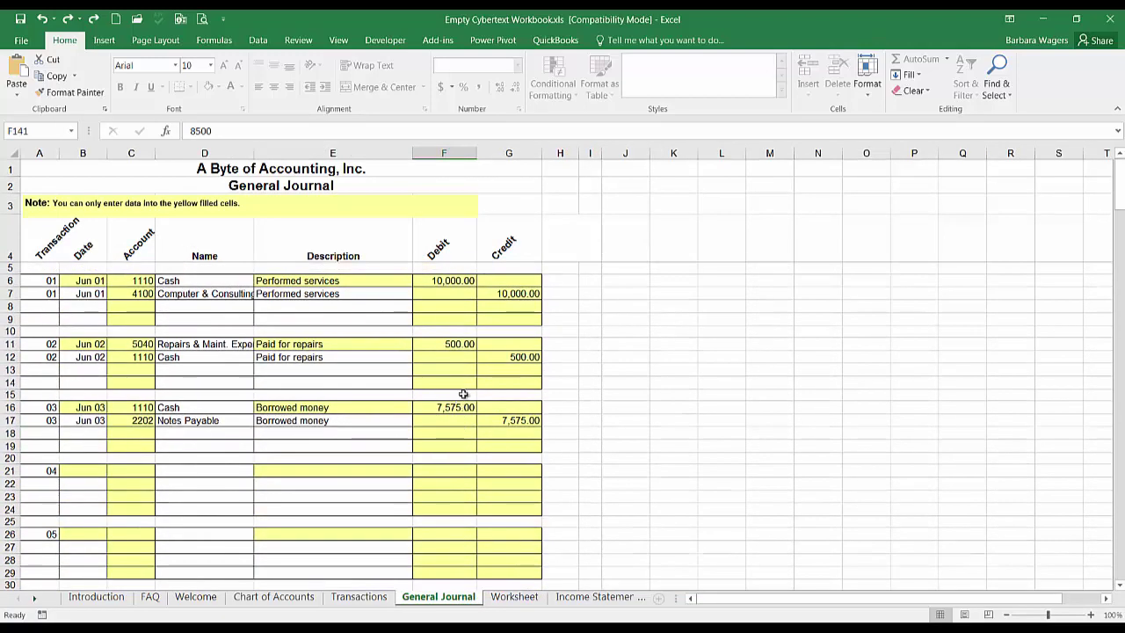
click(452, 283)
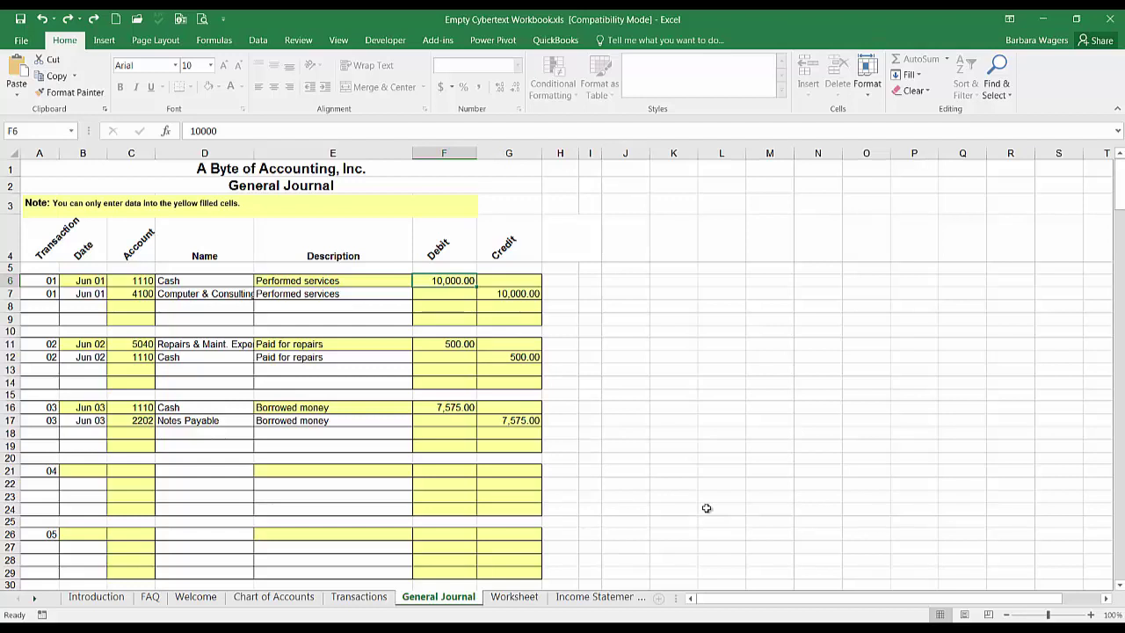
text(100)
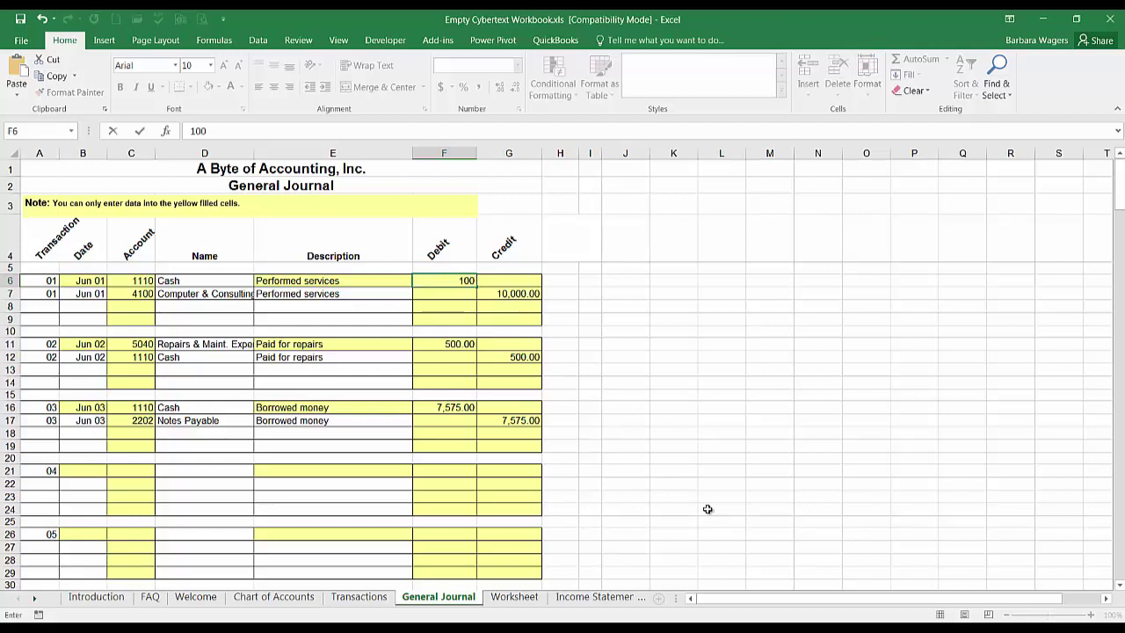
text(000)
key(Return)
key(Tab)
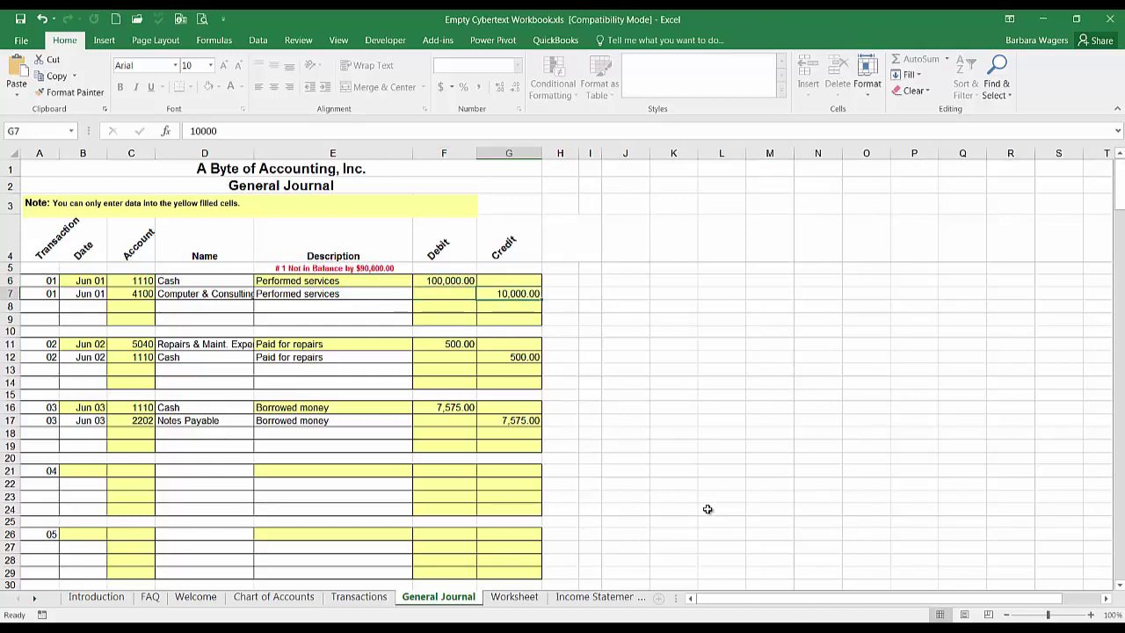
text(100,)
text(000)
key(Return)
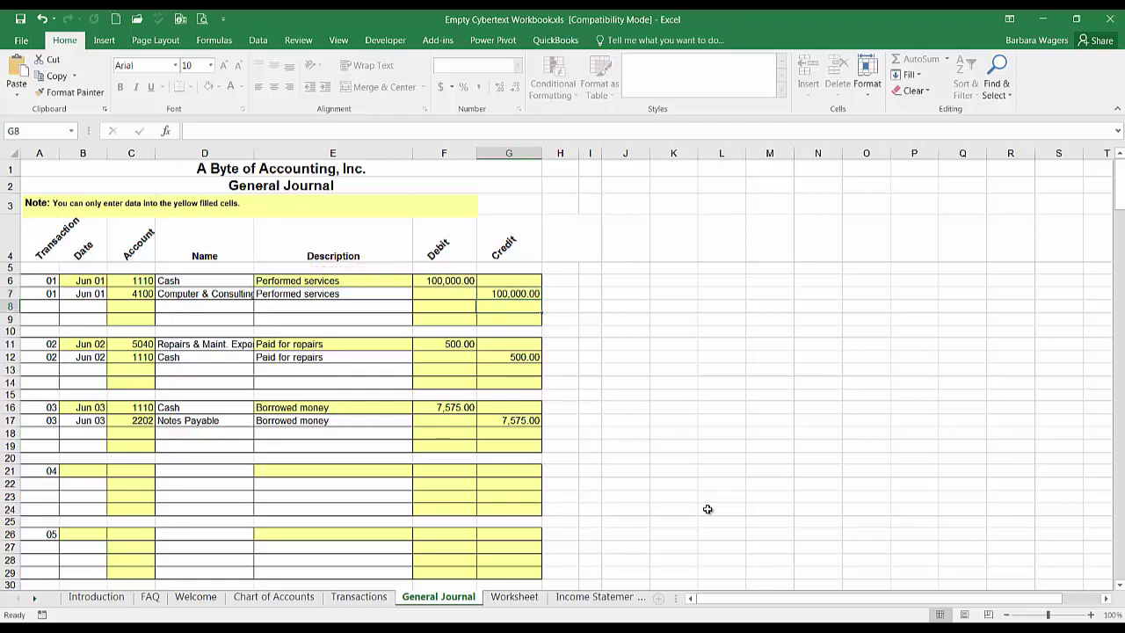
click(517, 597)
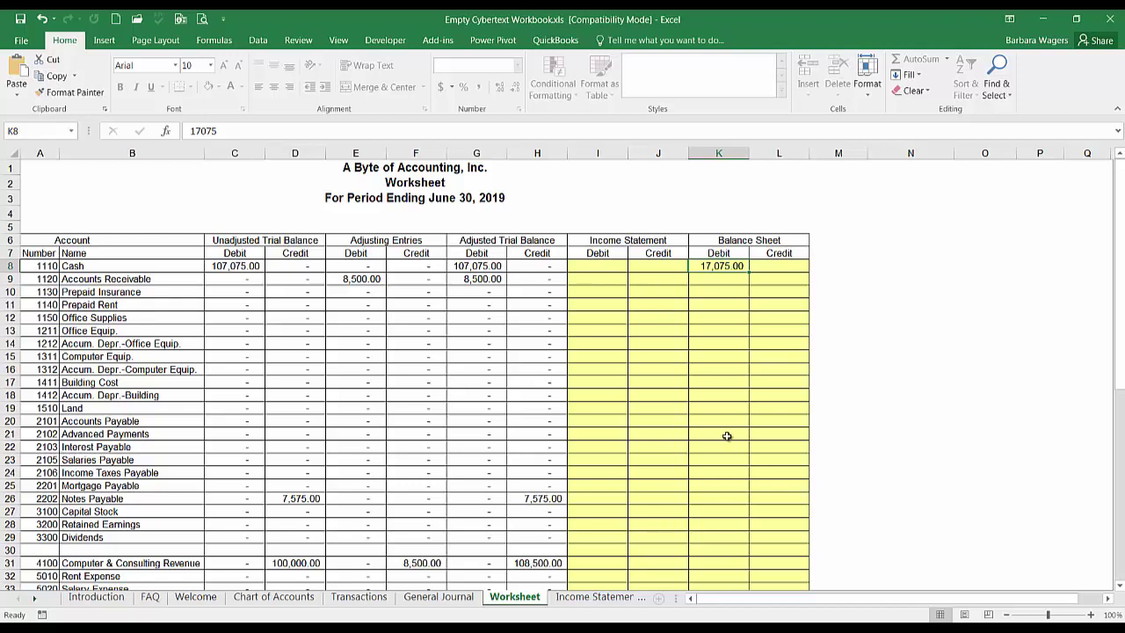
Replace the hard-coded 17,075 in K8 with the formula =G8, showing 107,075.00
key(ctrl+z)
text(=)
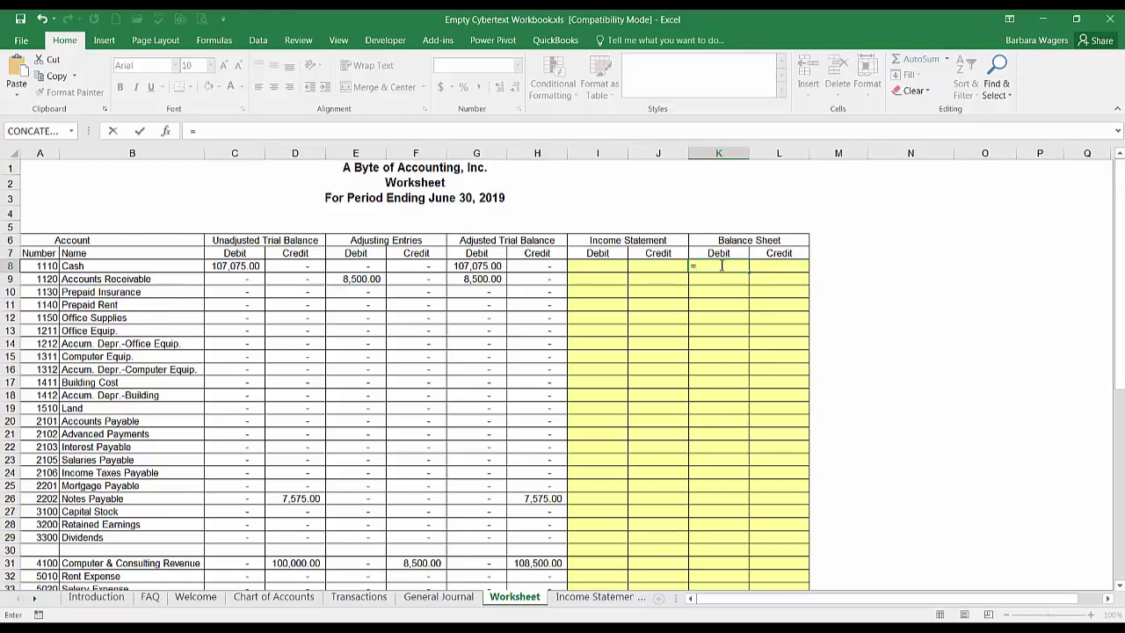
click(469, 268)
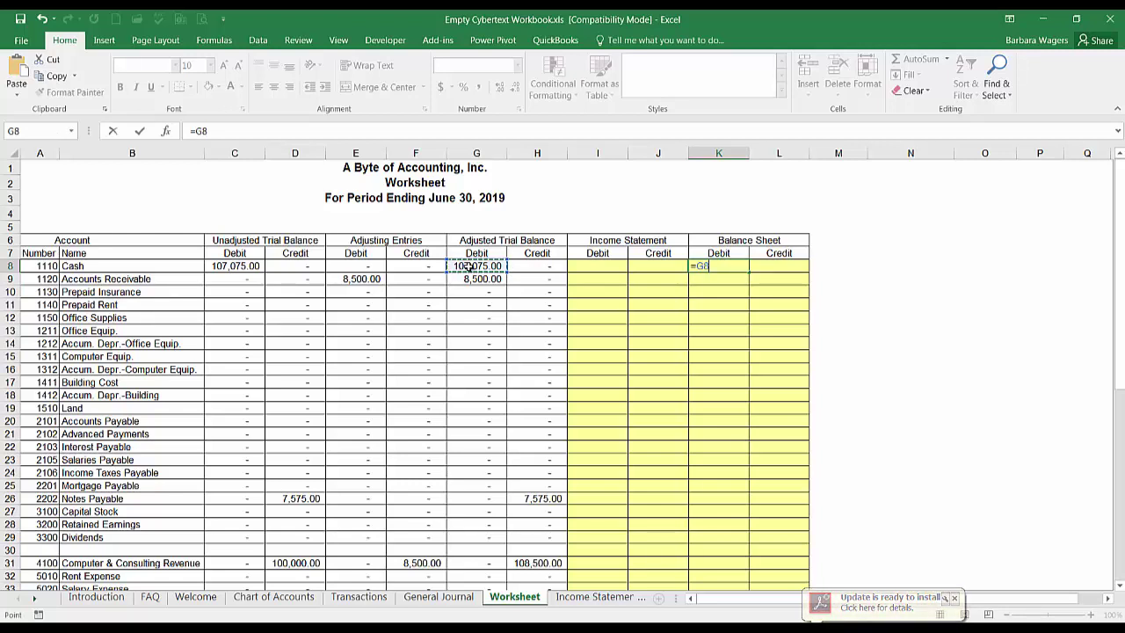
key(Return)
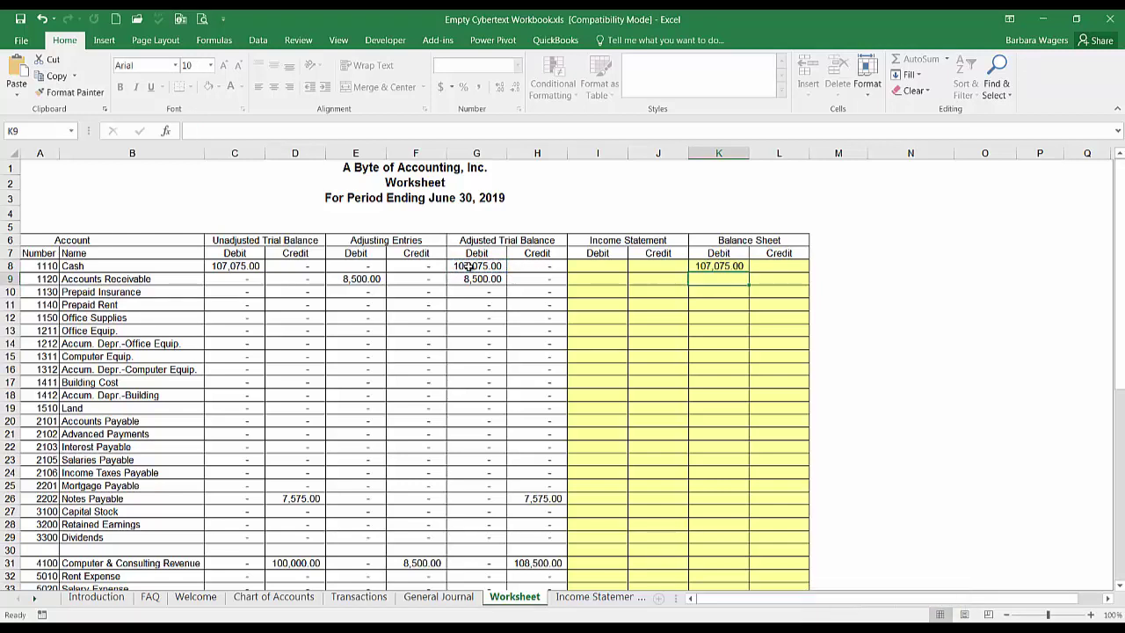
key(Up)
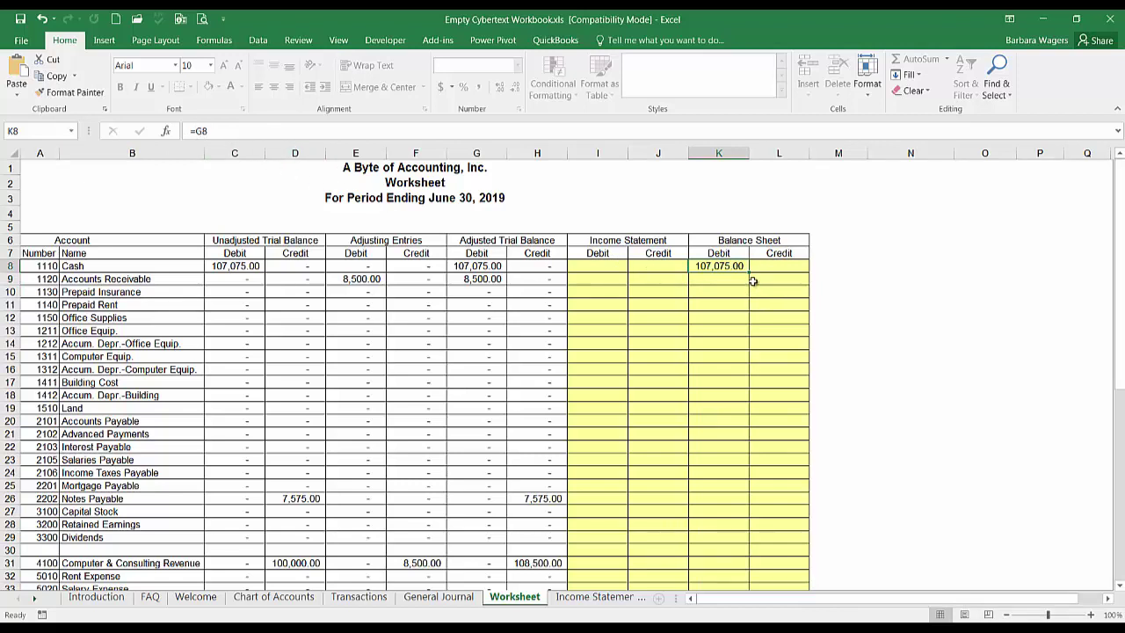
Fill K8's formula down to K29 and across into Balance Sheet credit column L
drag(752, 273, 729, 546)
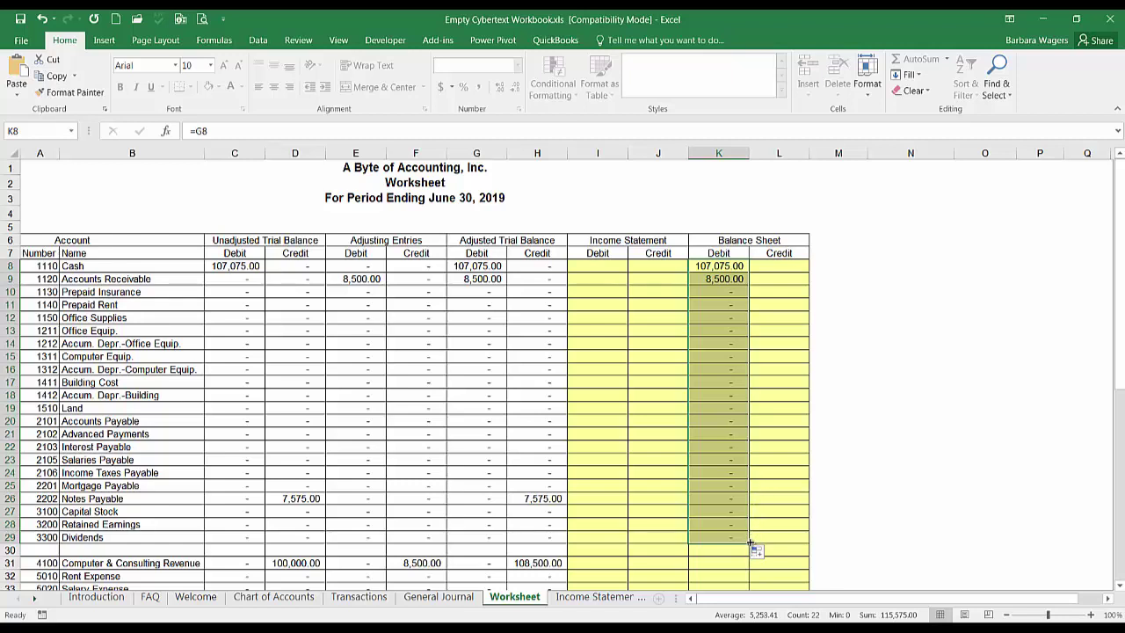
drag(750, 542, 797, 541)
drag(798, 540, 796, 541)
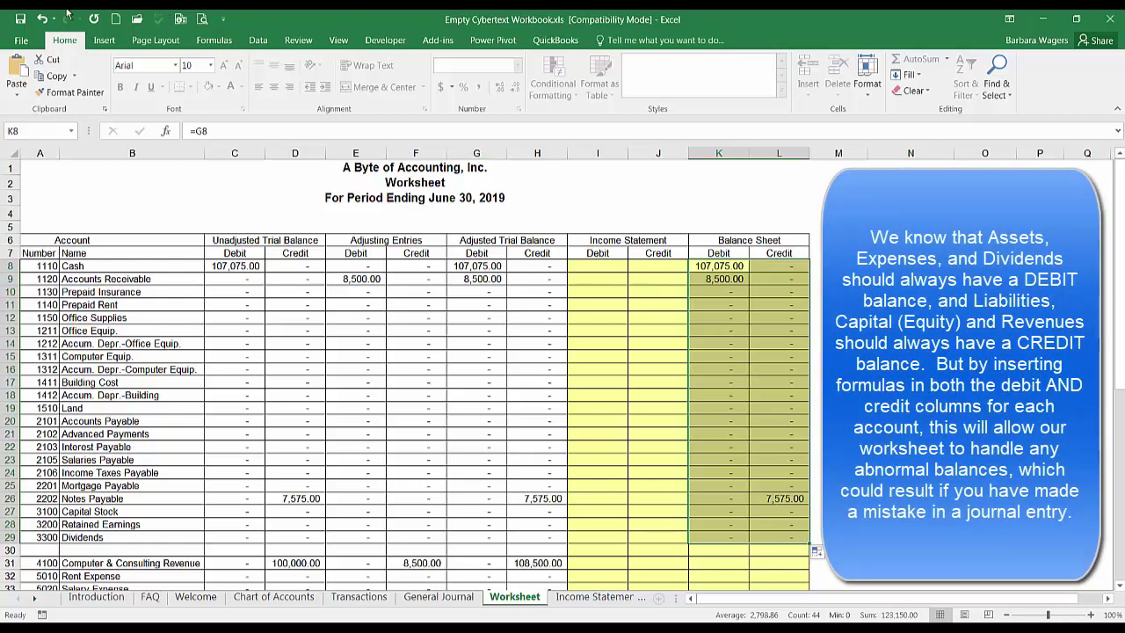
Undo the credit fill, enter =H8 in L8, and fill it down to L29
click(41, 19)
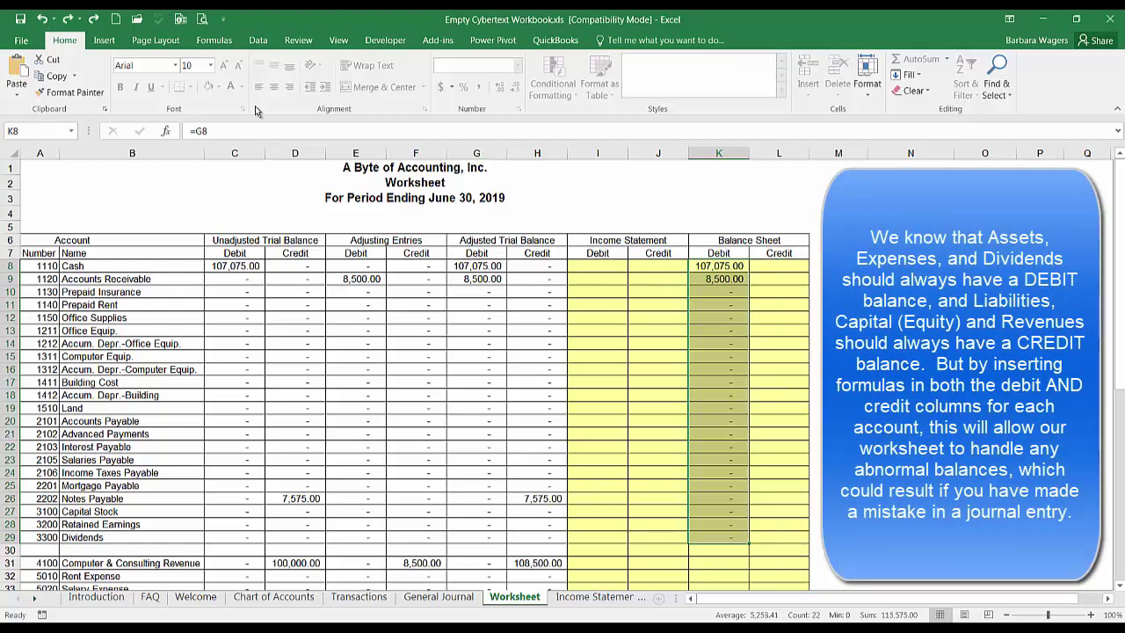
click(775, 269)
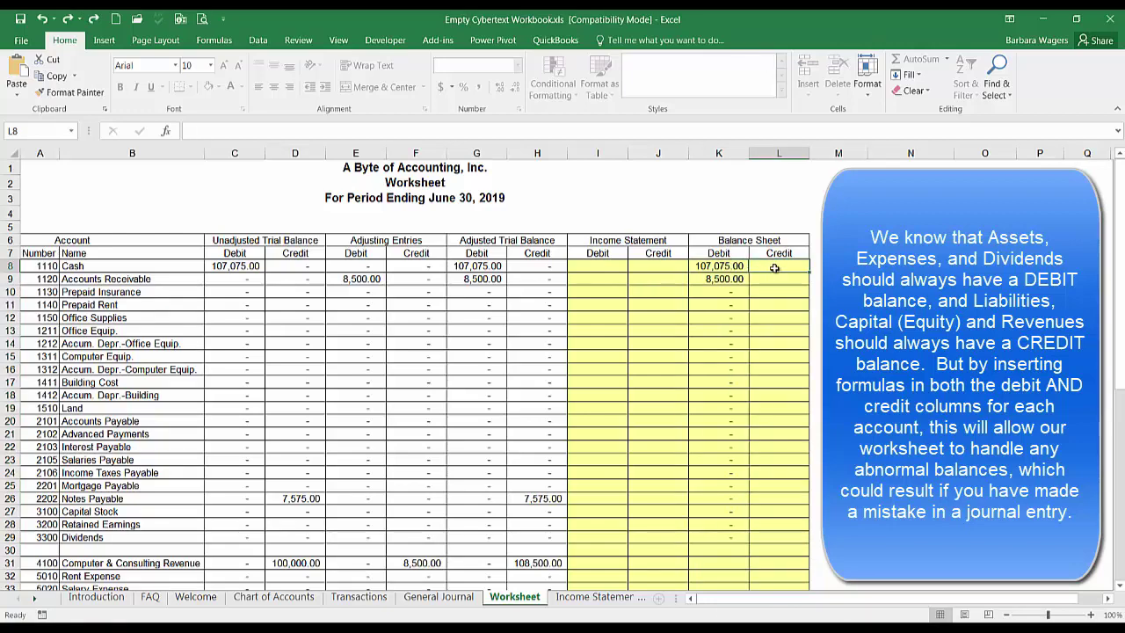
text(=)
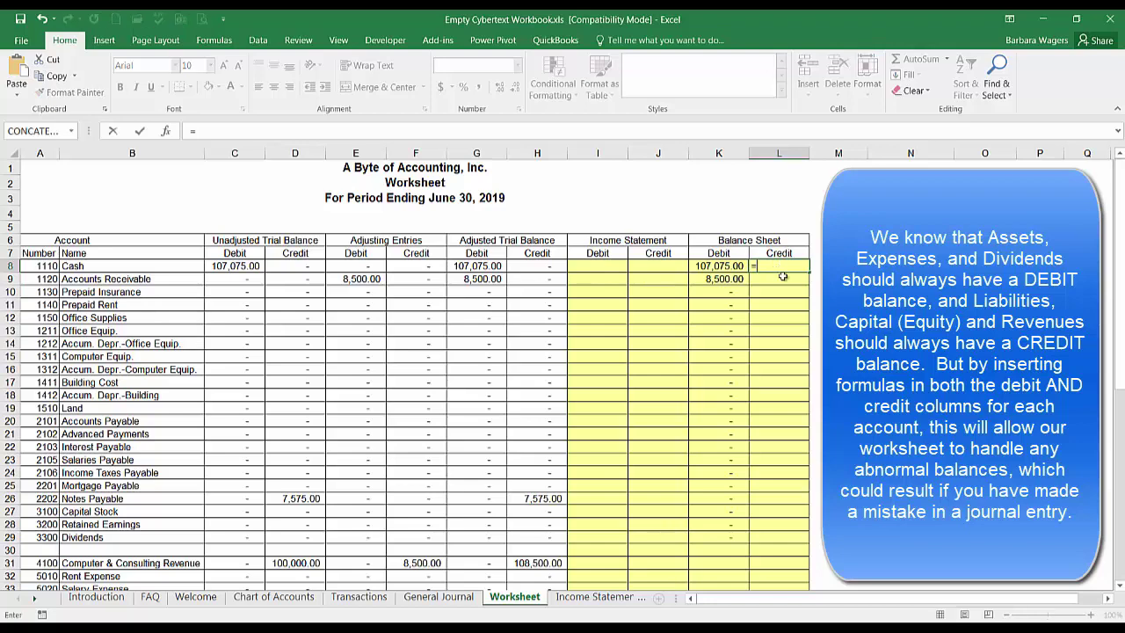
click(538, 268)
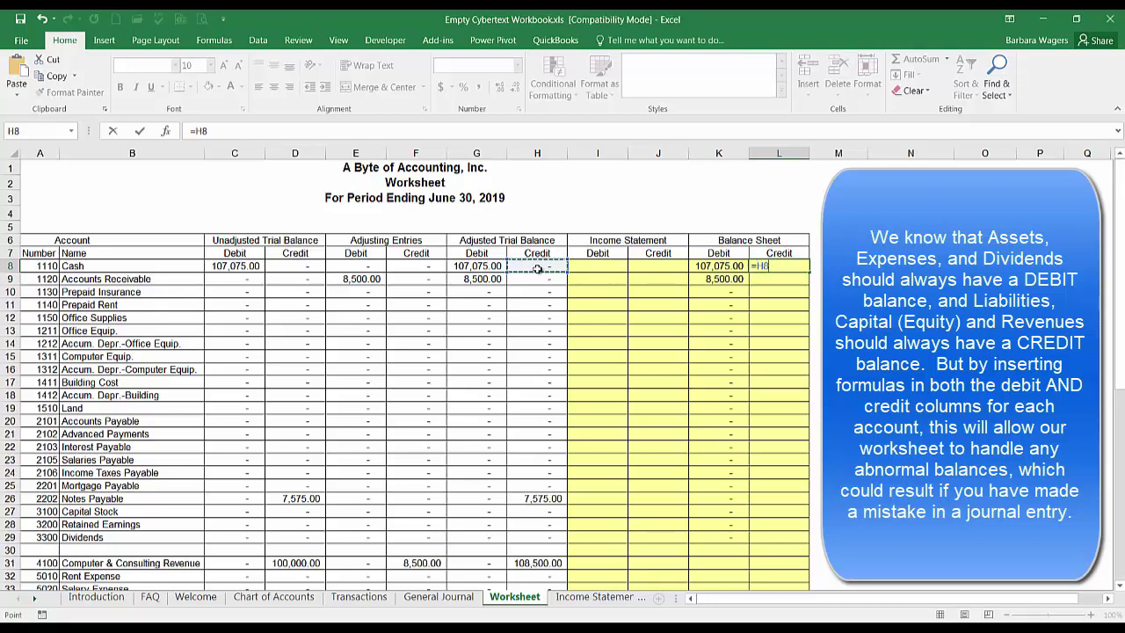
key(Return)
click(771, 263)
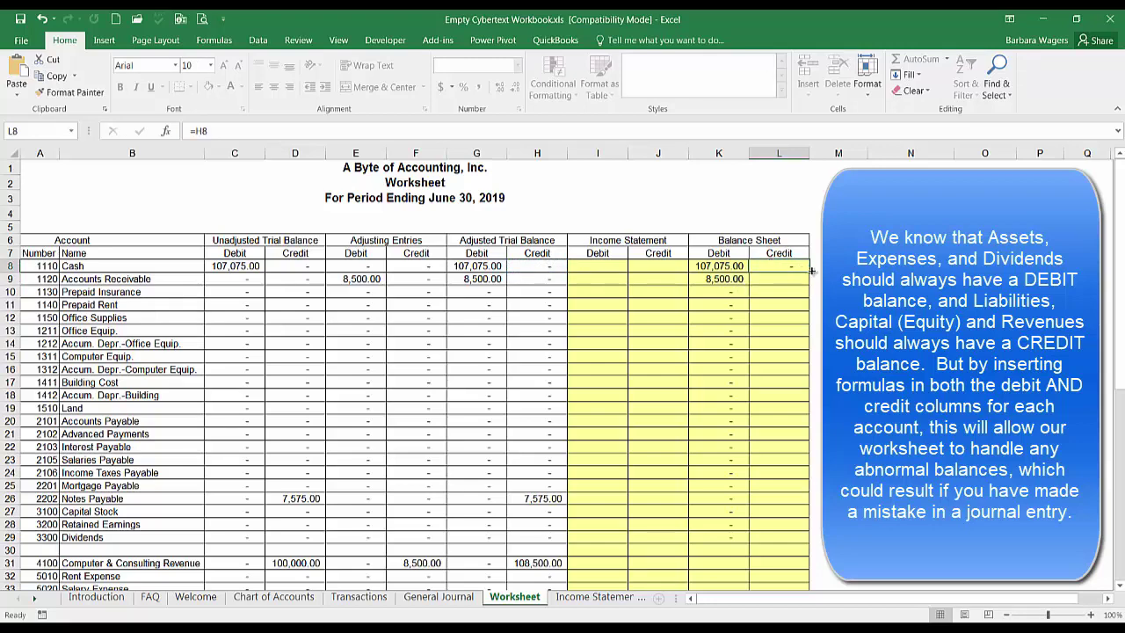
drag(809, 273, 808, 543)
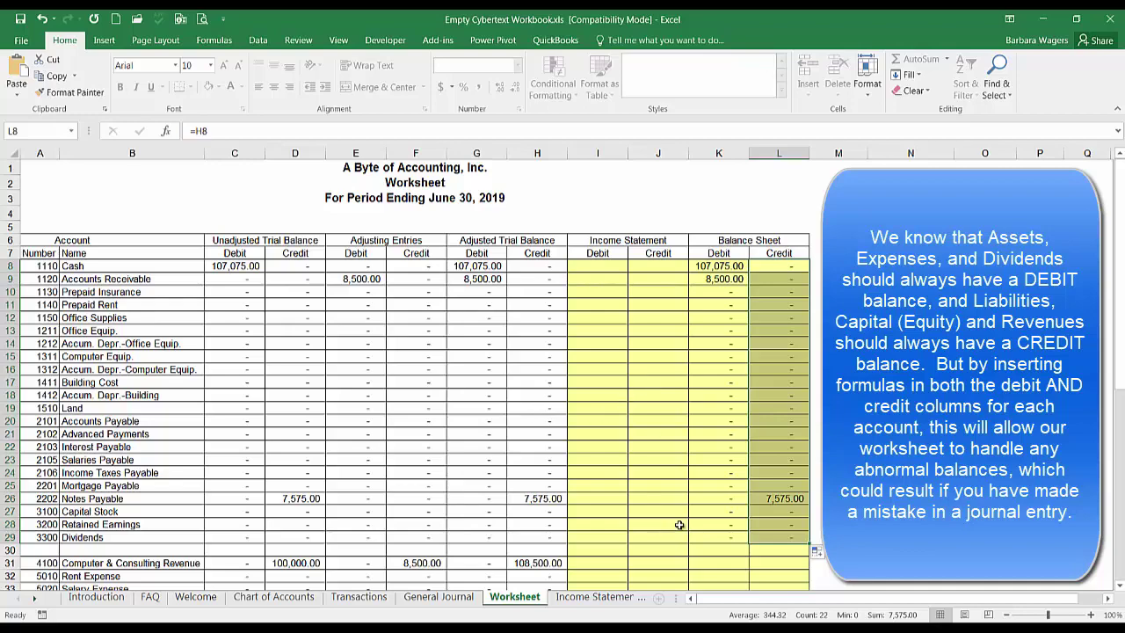
Enter =H31 in J31, fill it down to J41, and copy J31:J41 left into column I
scroll(734, 473, down, 6)
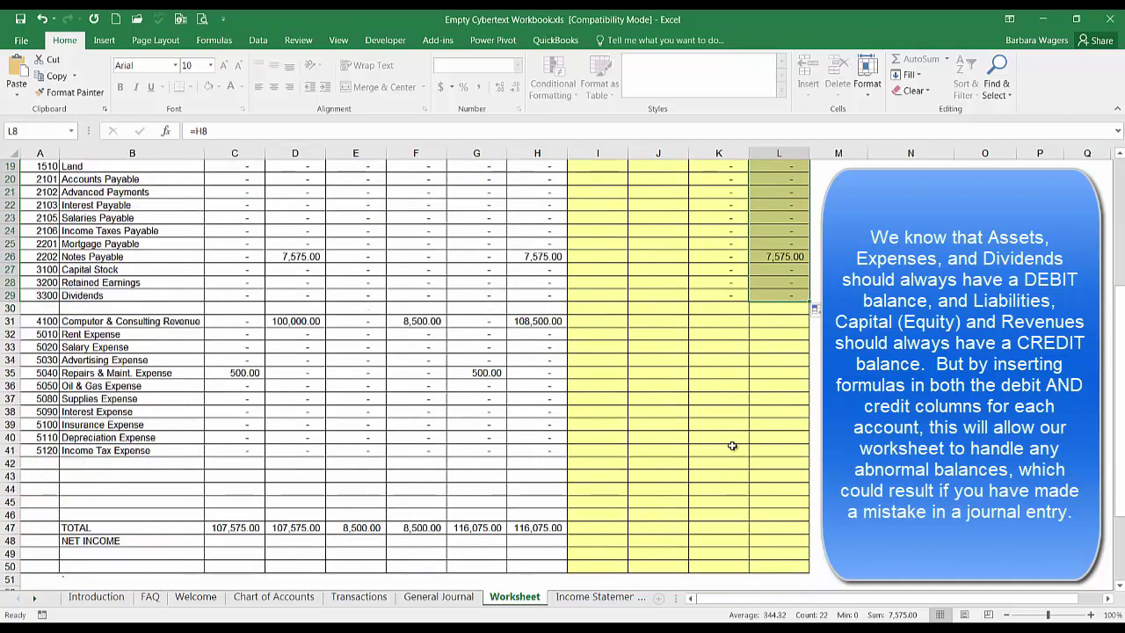
scroll(732, 446, up, 3)
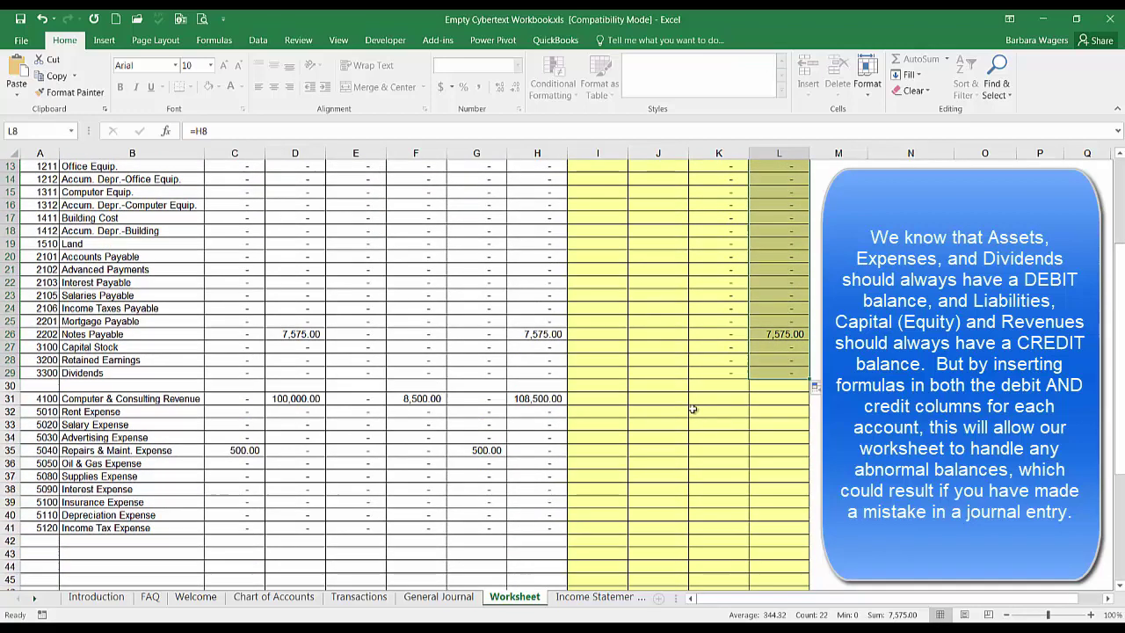
click(670, 400)
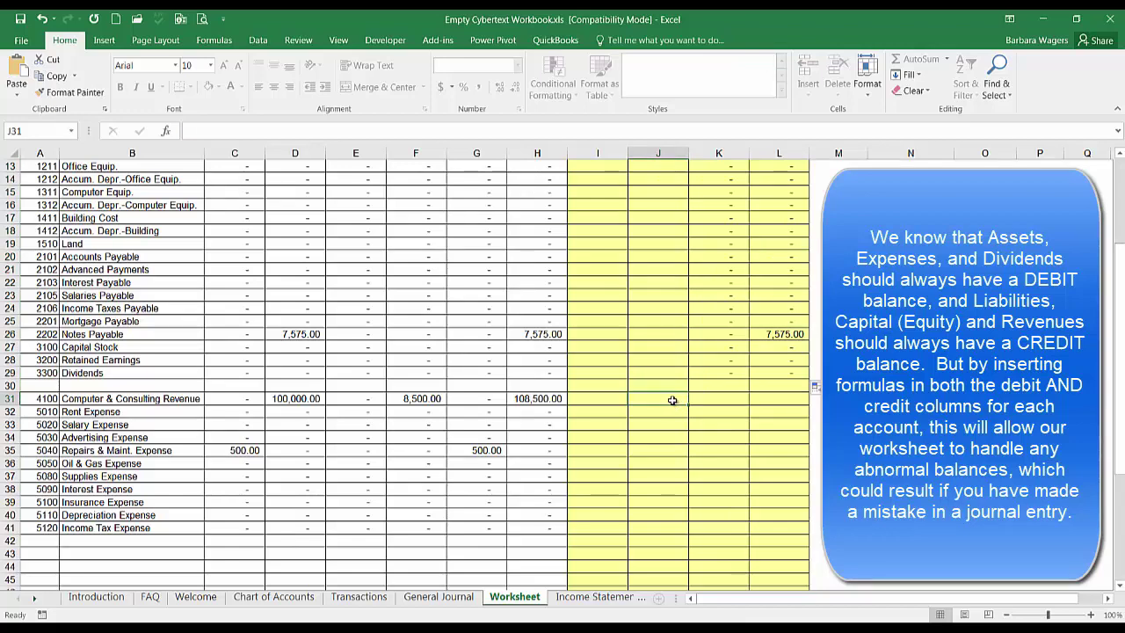
text(=)
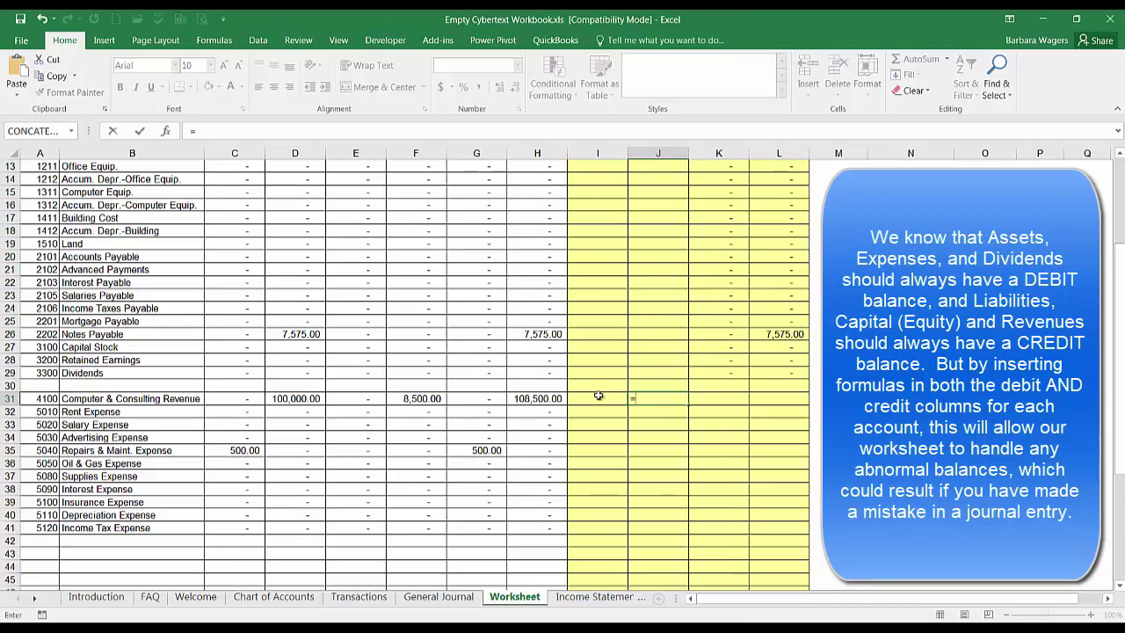
click(536, 399)
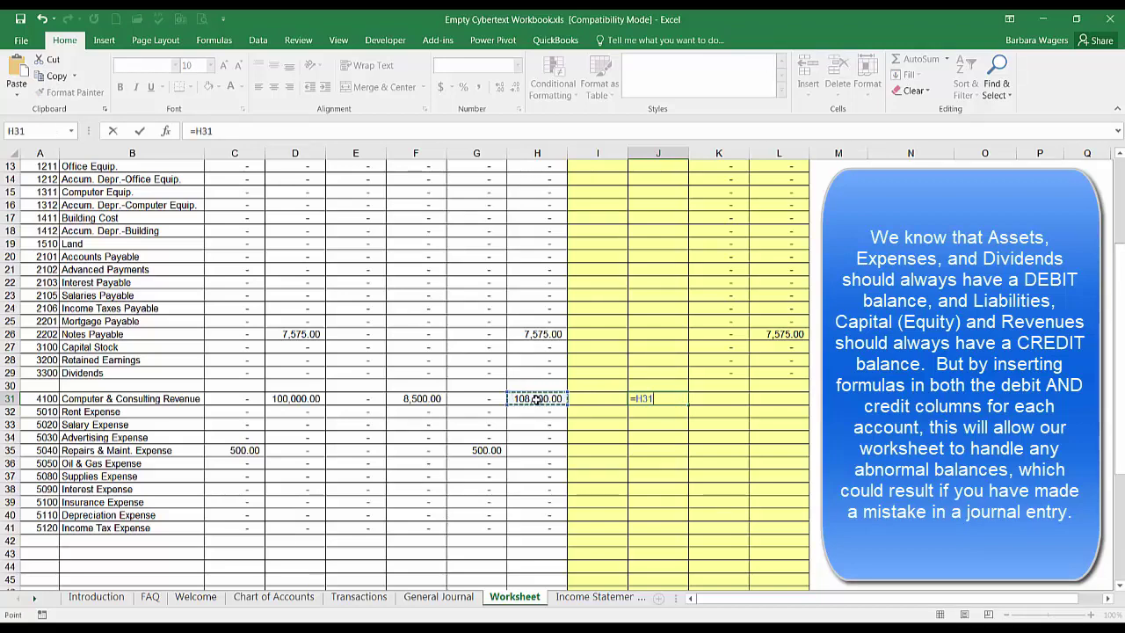
key(Return)
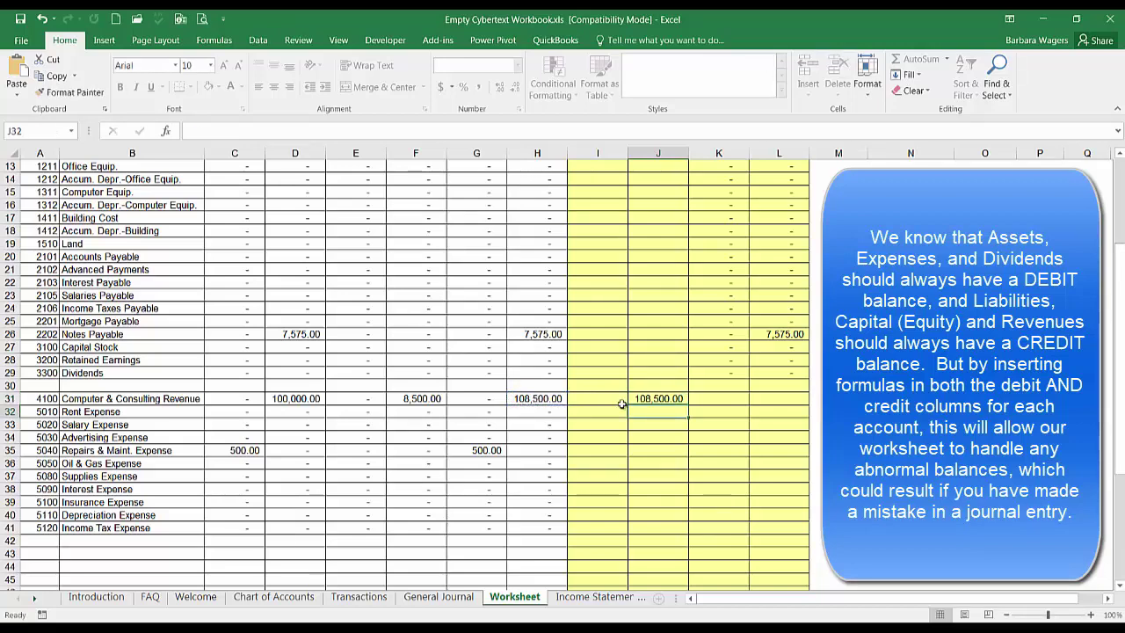
click(651, 399)
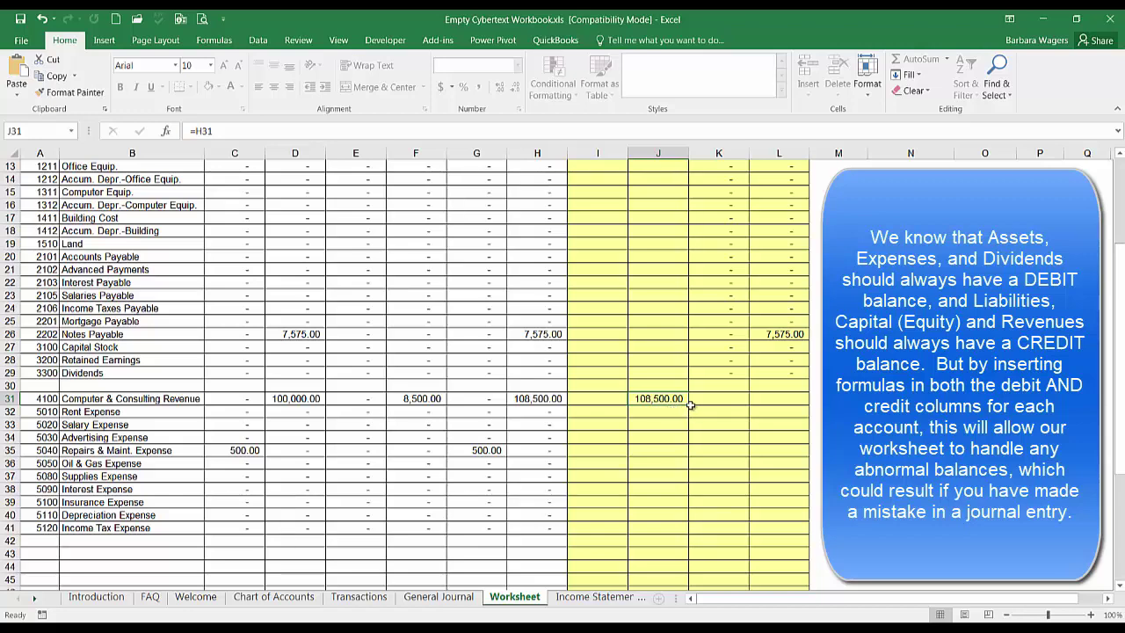
drag(690, 404, 680, 537)
click(680, 537)
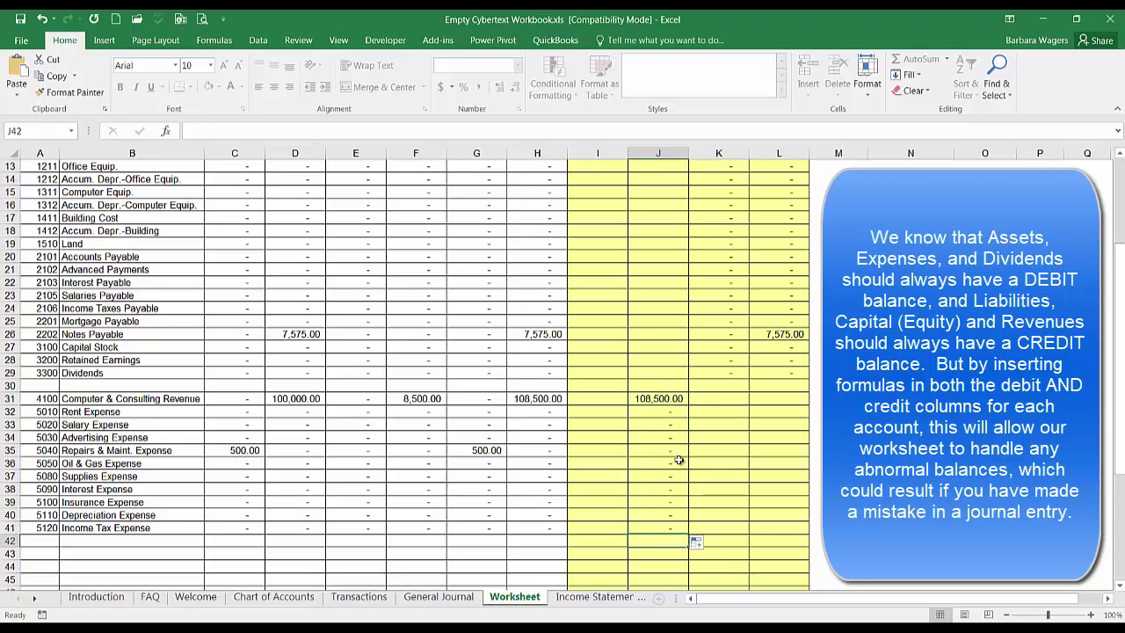
drag(666, 397, 669, 526)
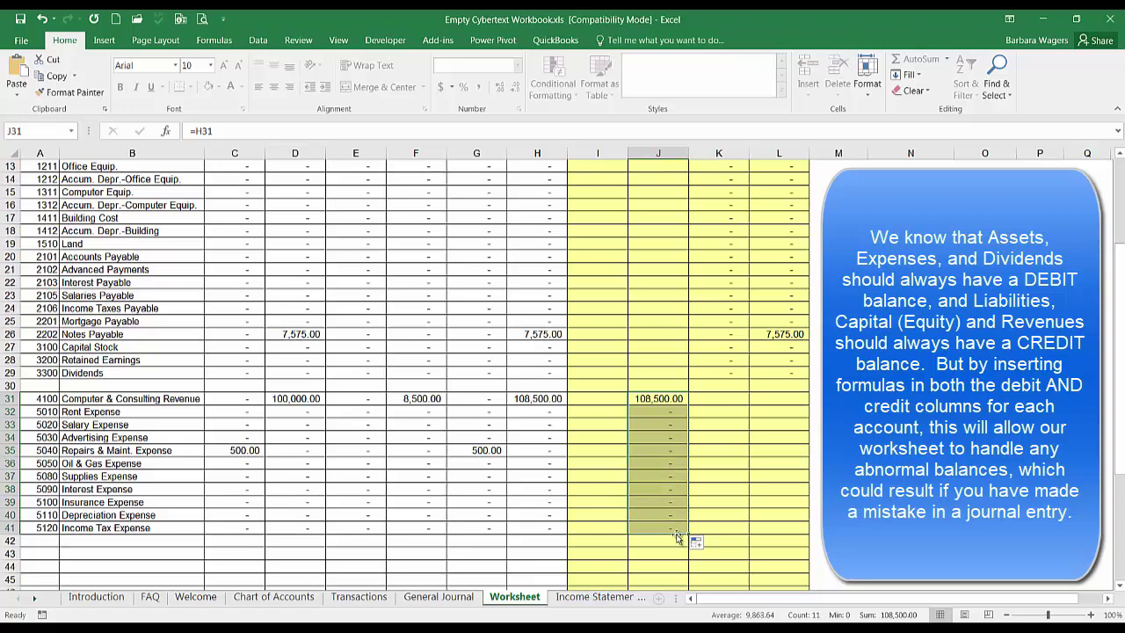
drag(691, 536, 581, 536)
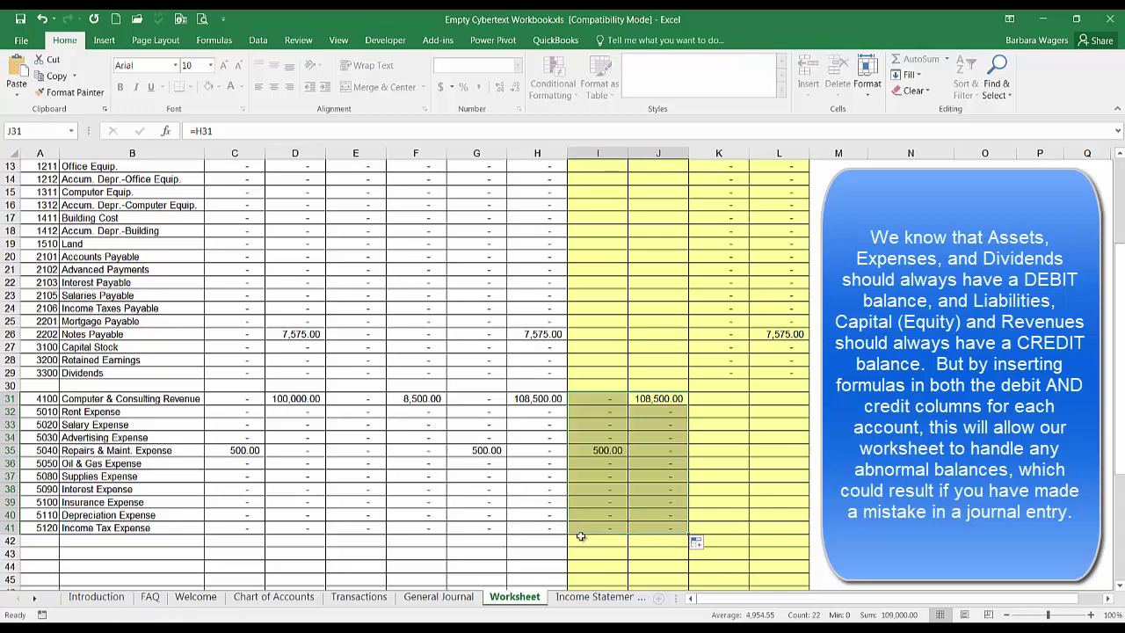
Undo the copied debit formulas, enter =G31 in I31, and fill it down to I41
click(596, 400)
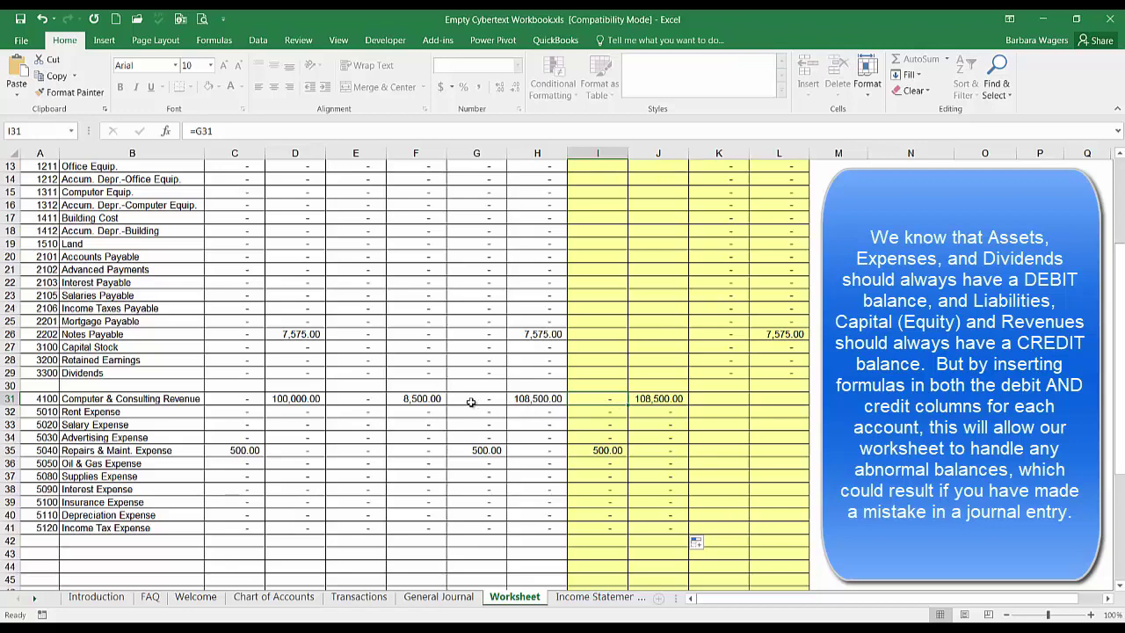
click(42, 19)
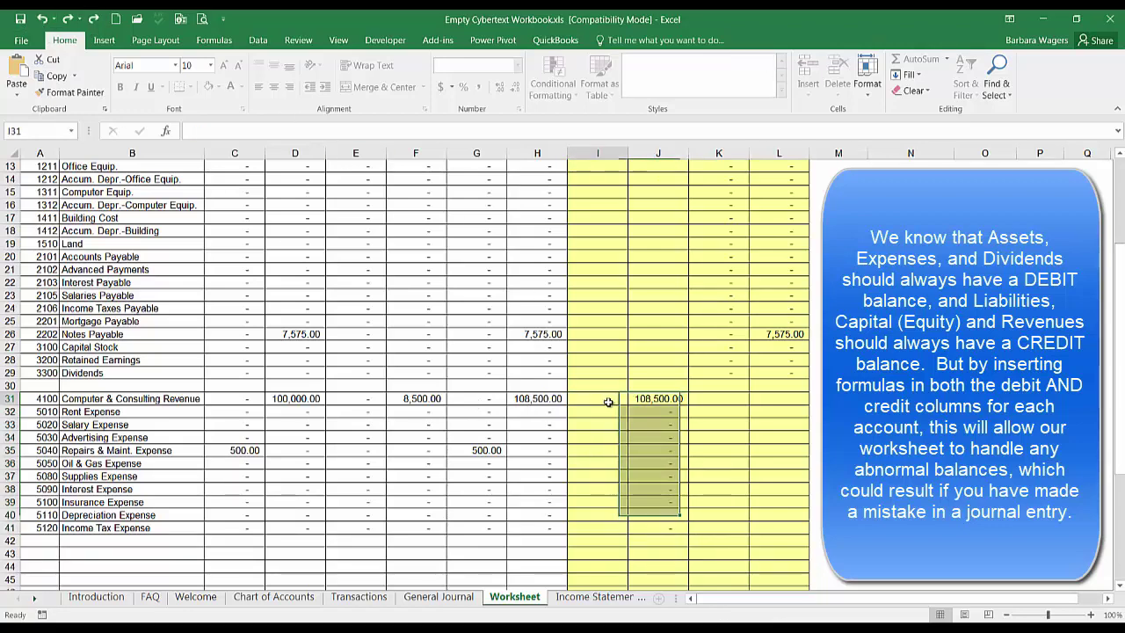
click(609, 402)
text(=)
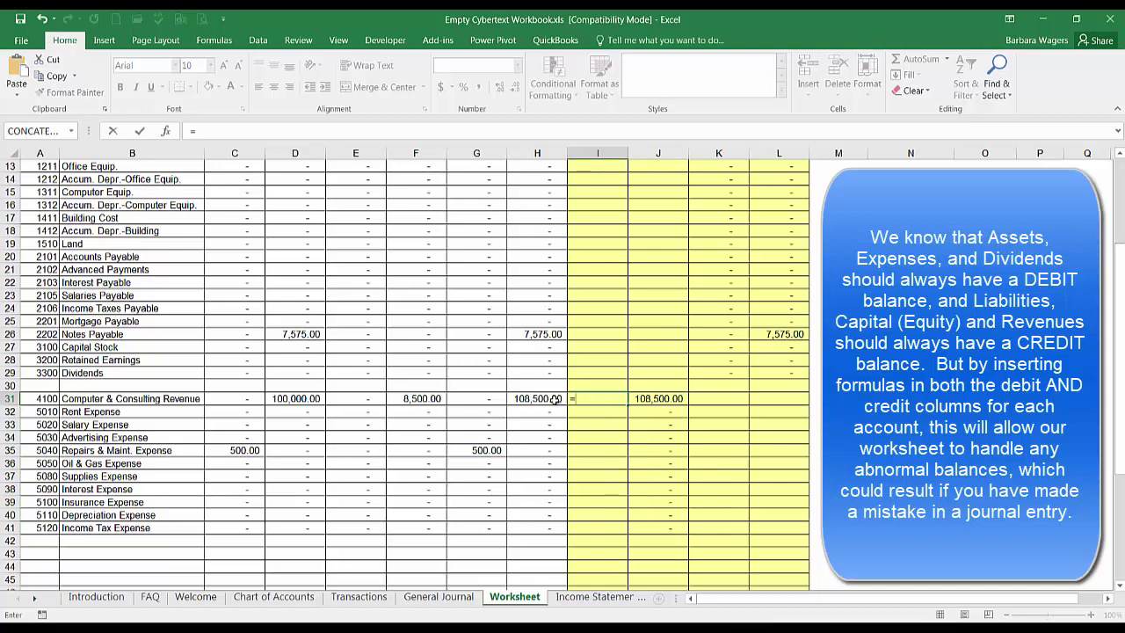
click(476, 401)
key(Return)
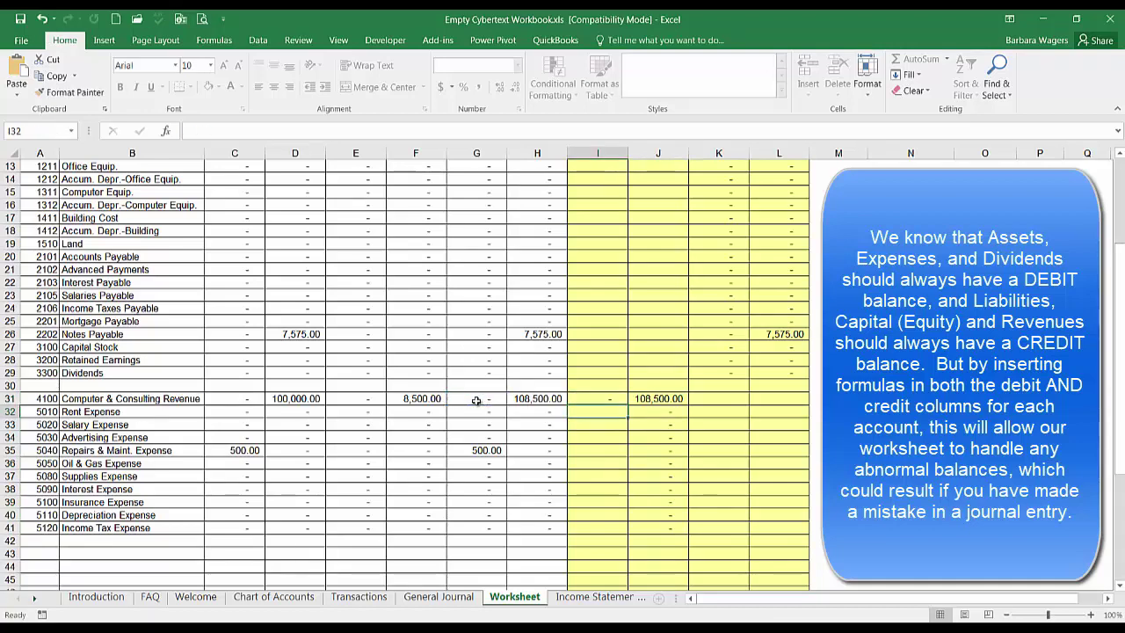
click(600, 400)
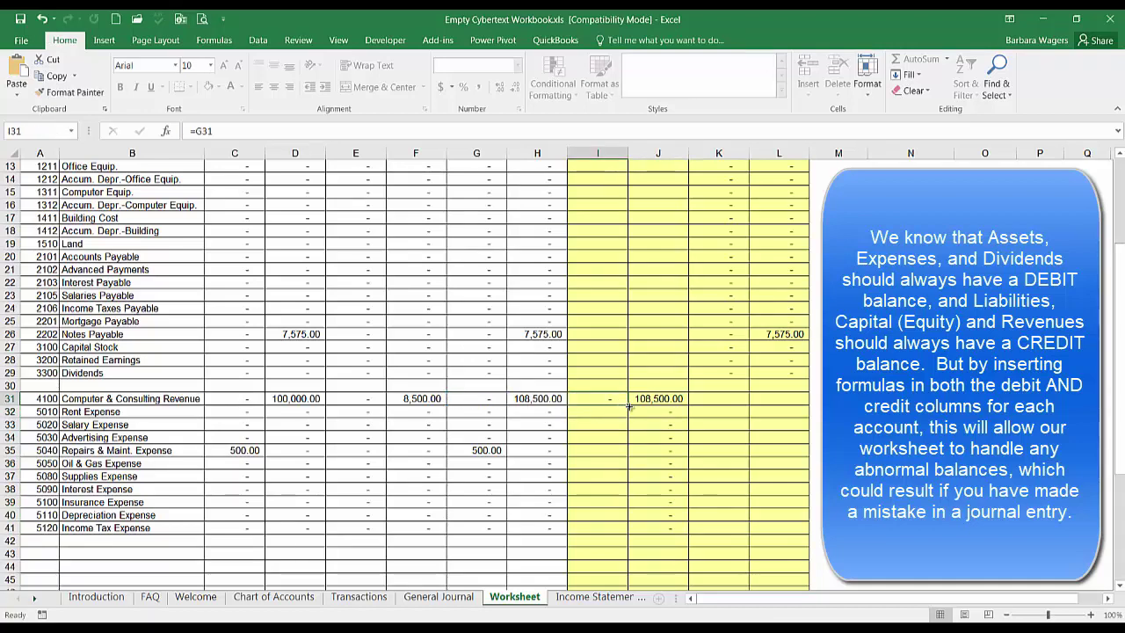
drag(627, 404, 630, 531)
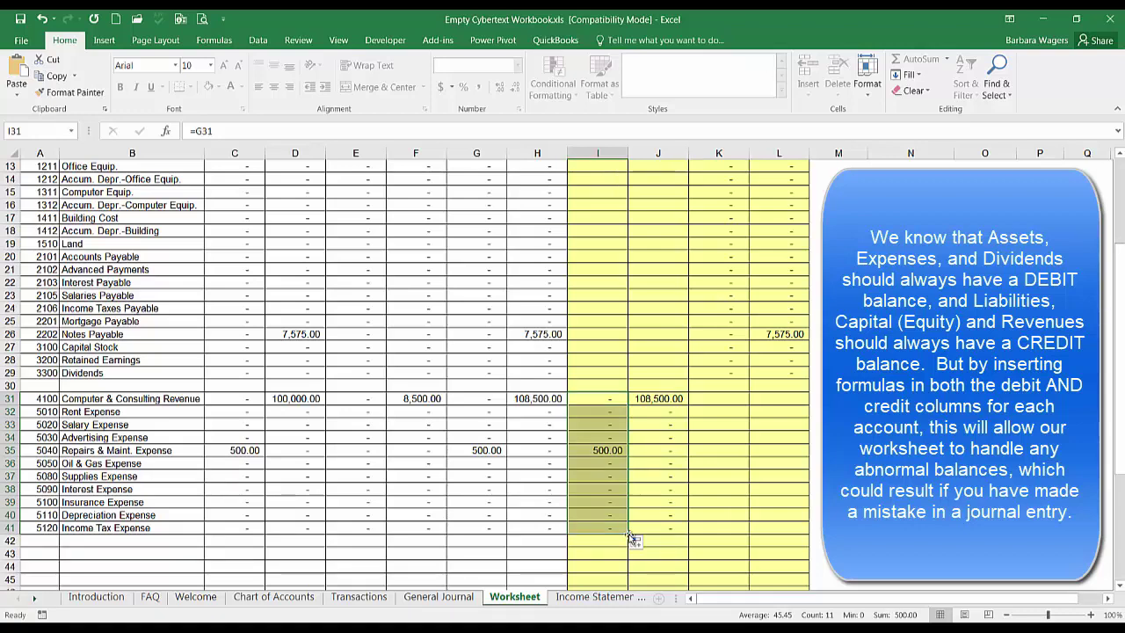
scroll(629, 534, up, 4)
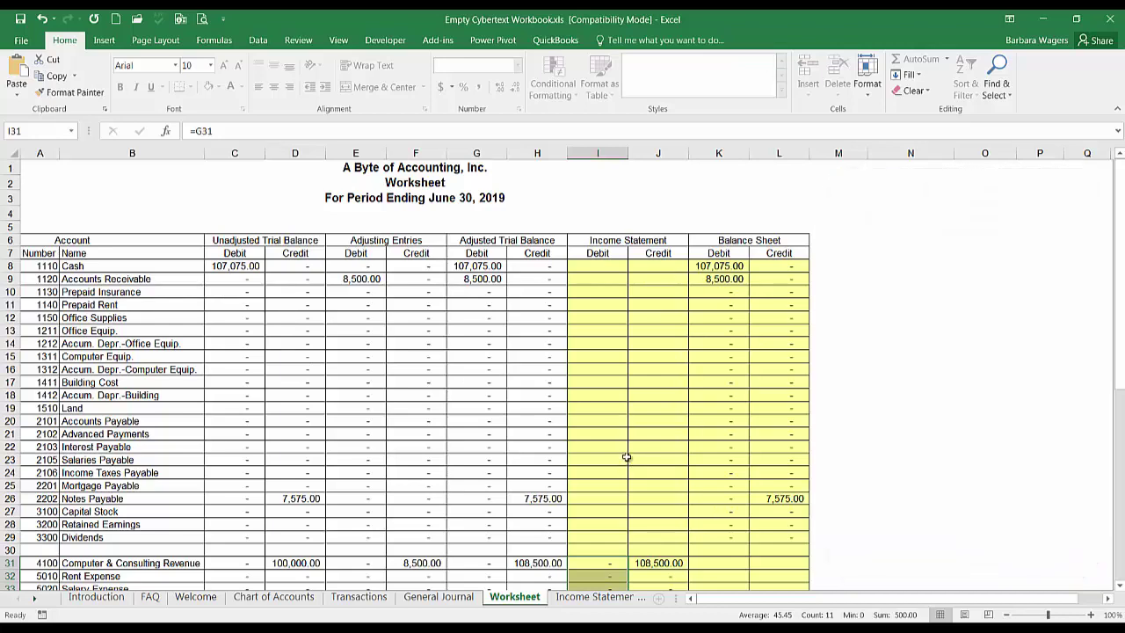
Enter =SUM(I8:I41) in I47 so the Income Statement debit total shows 500.00
scroll(628, 453, down, 7)
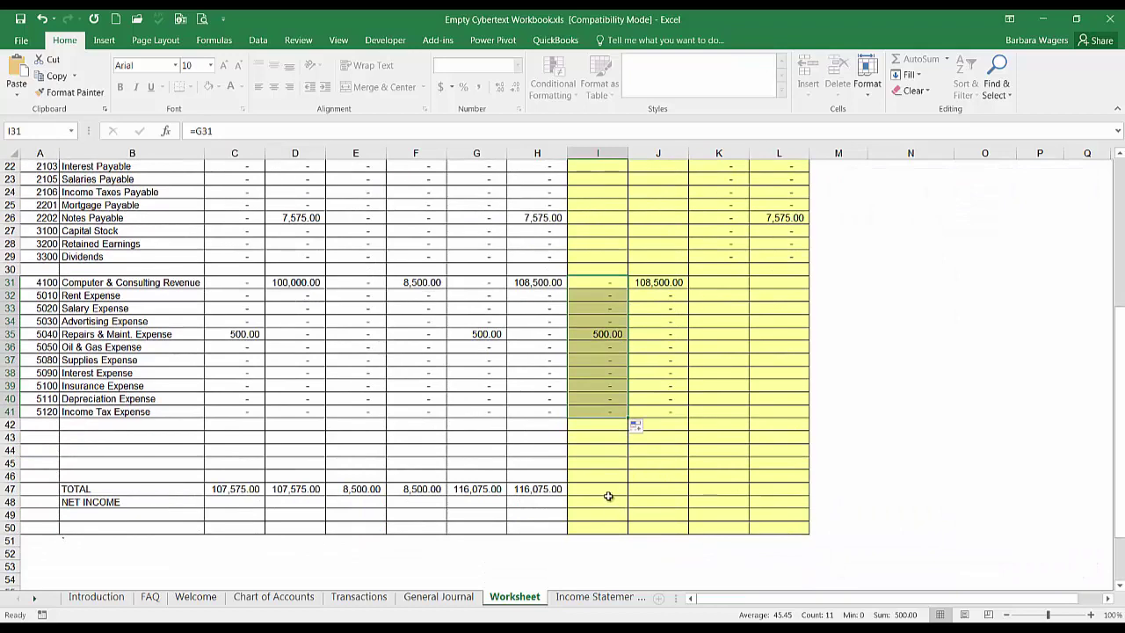
click(605, 492)
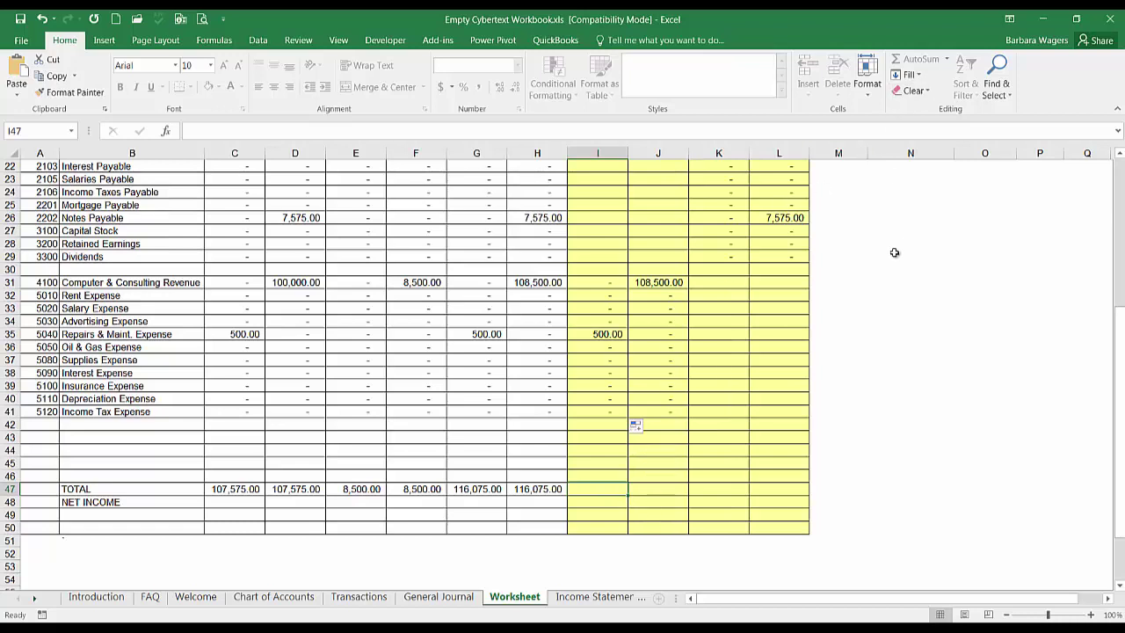
text(=sum()
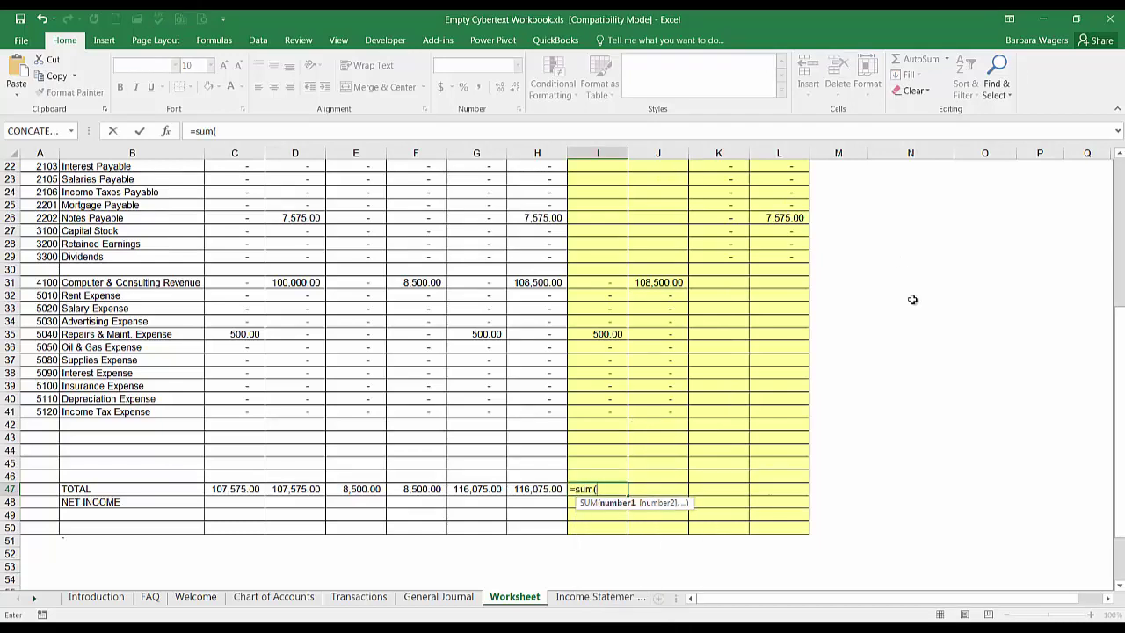
scroll(756, 341, up, 6)
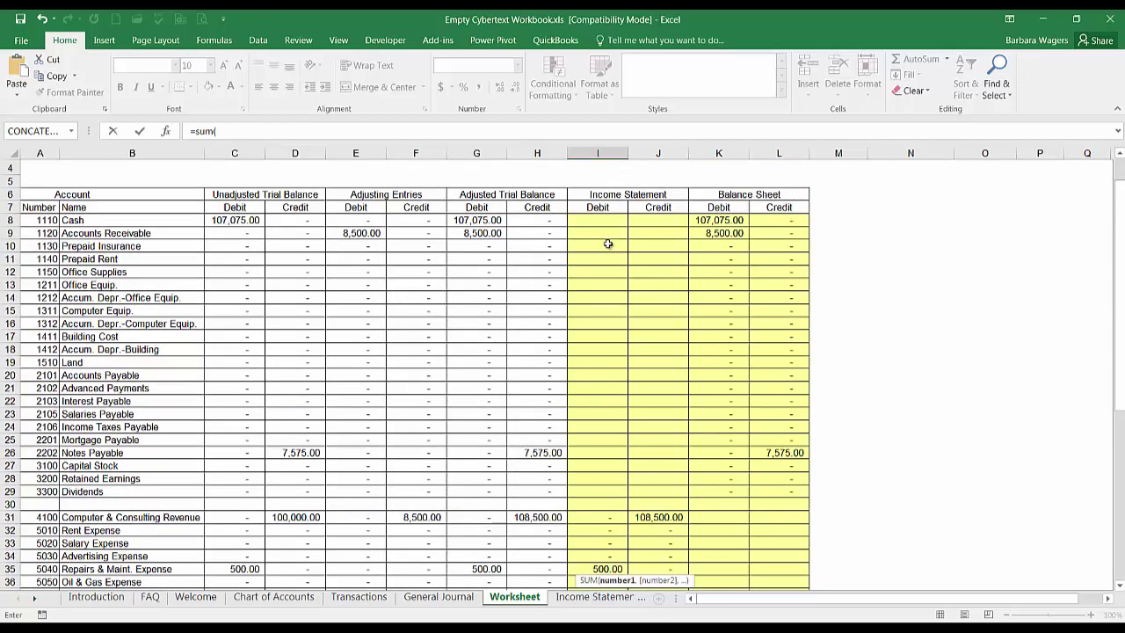
drag(598, 220, 595, 278)
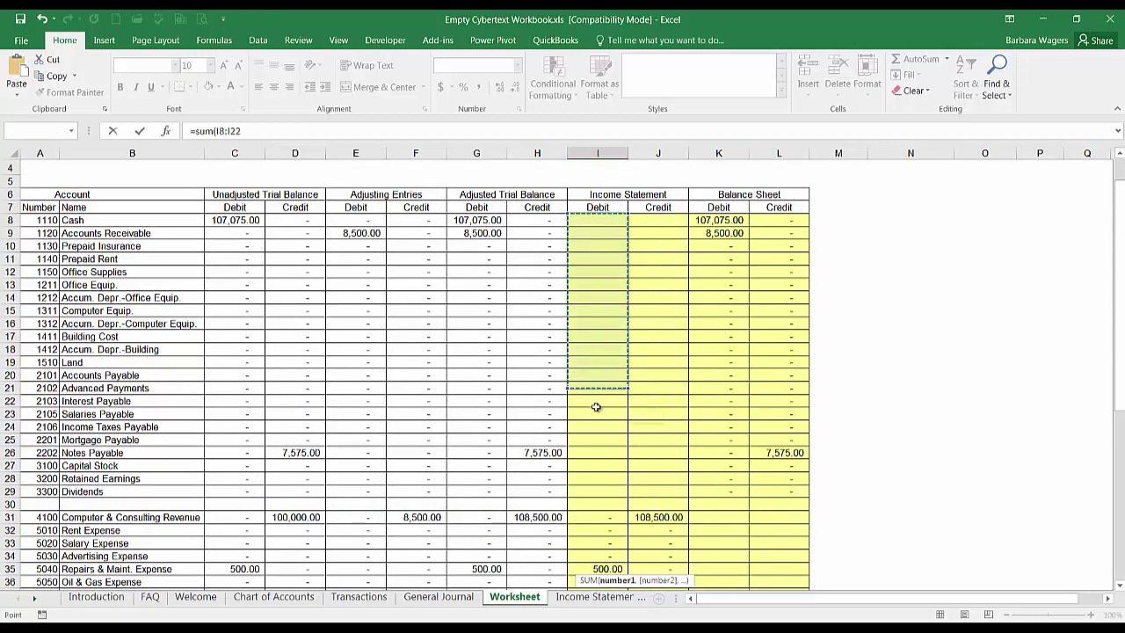
mouse_move(596, 407)
mouse_down()
mouse_move(603, 582)
mouse_move(601, 405)
mouse_move(598, 425)
mouse_up()
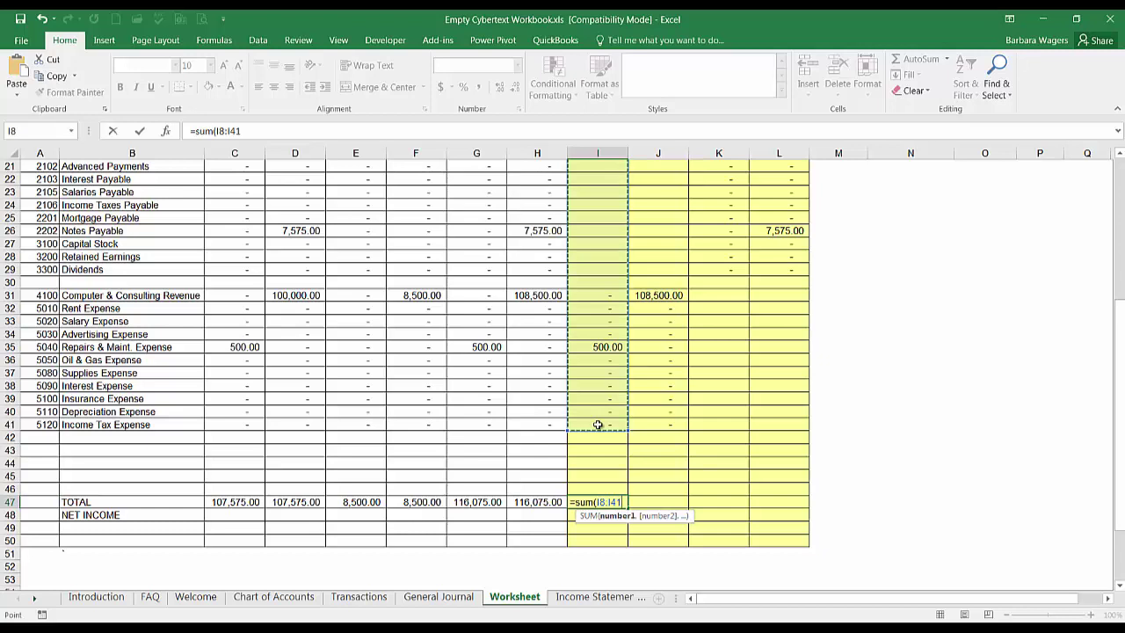
text())
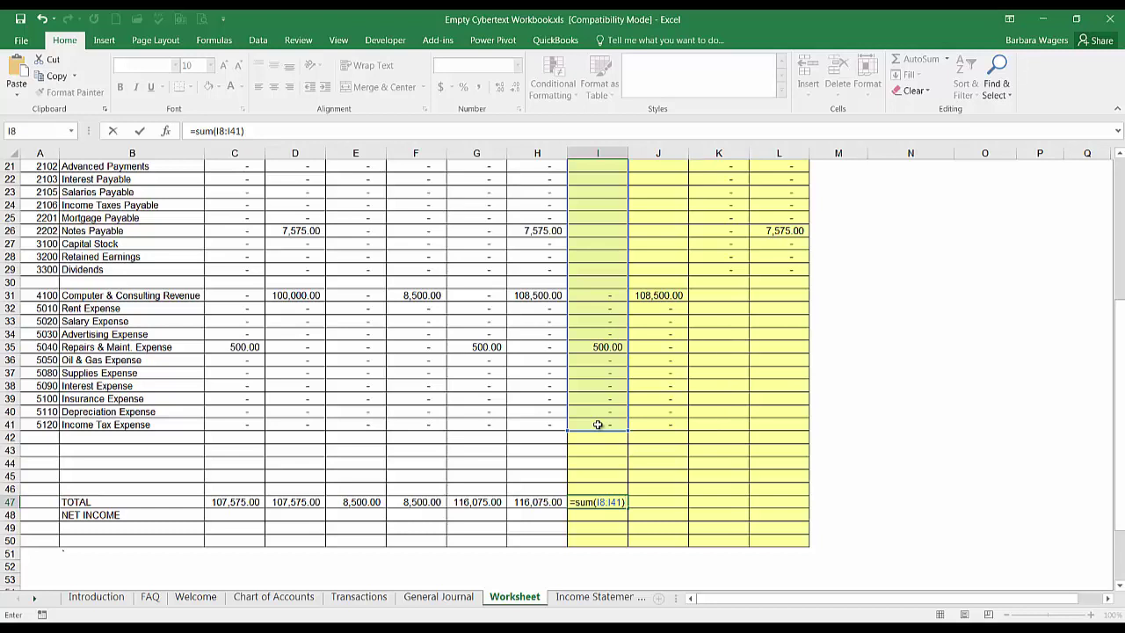
key(Return)
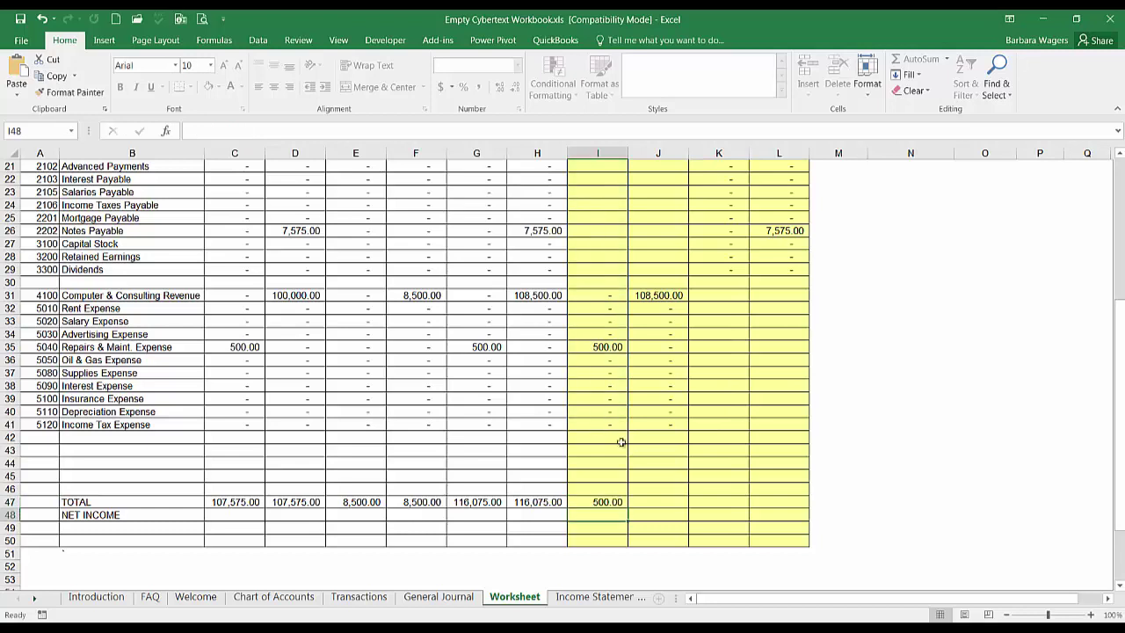
click(615, 503)
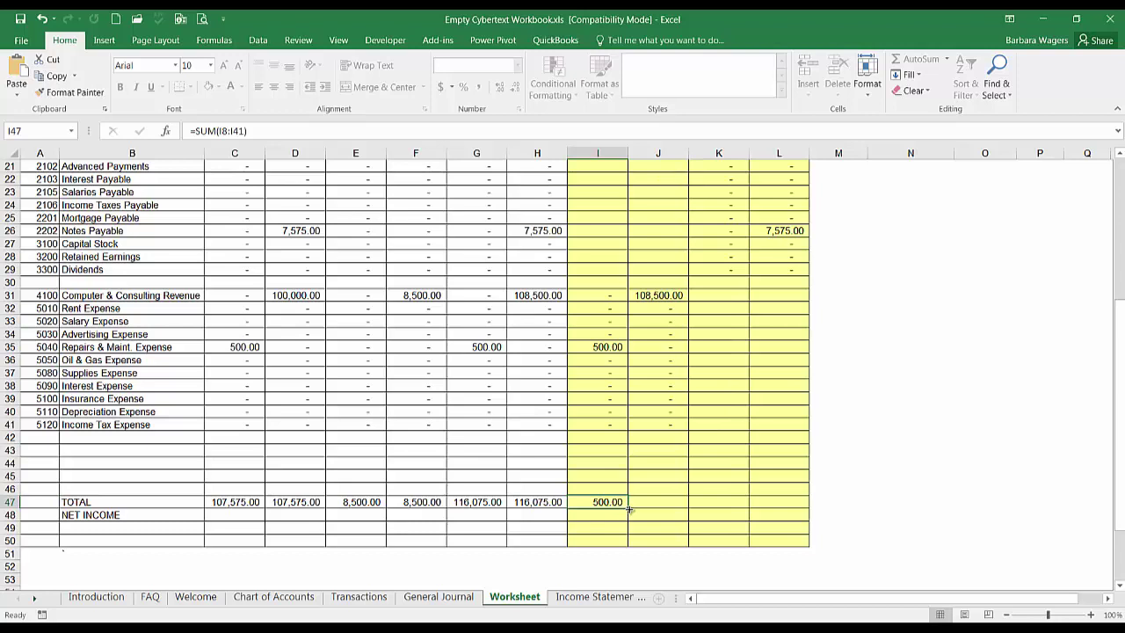
Fill the I47 total across to L47, giving 108,500.00, 115,575.00 and 7,575.00
drag(630, 507, 795, 506)
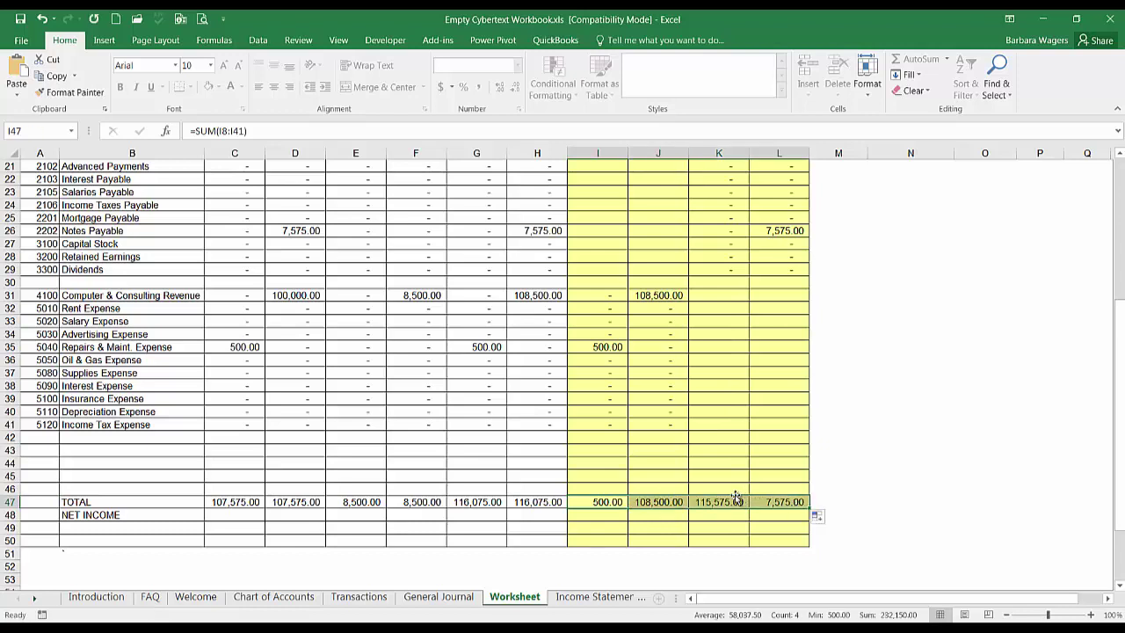
click(656, 502)
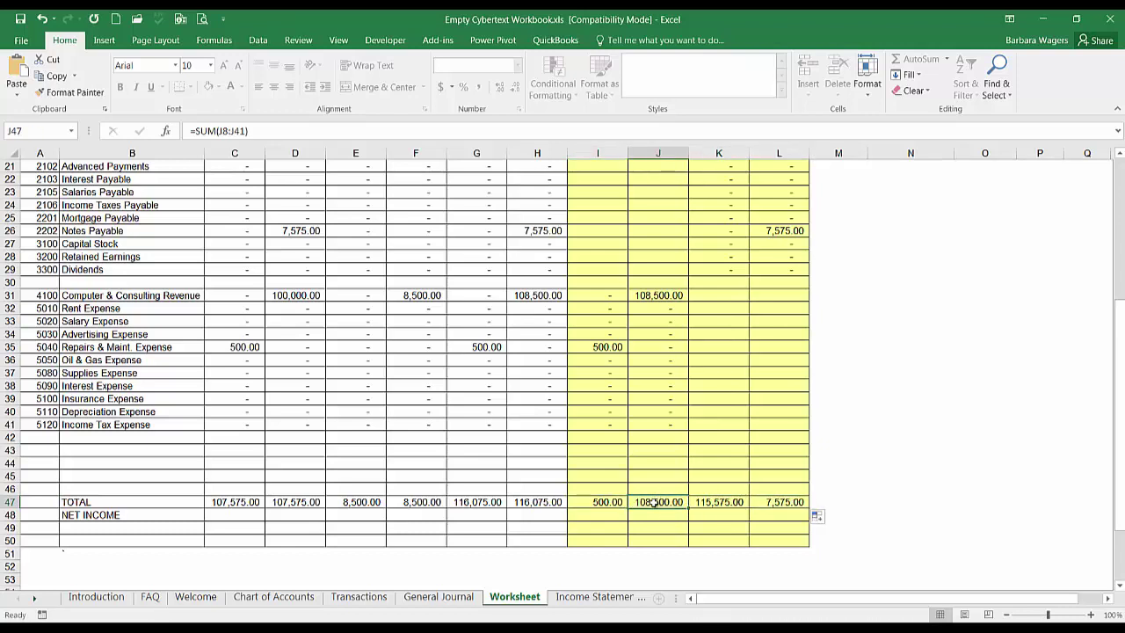
key(Right)
key(Right)
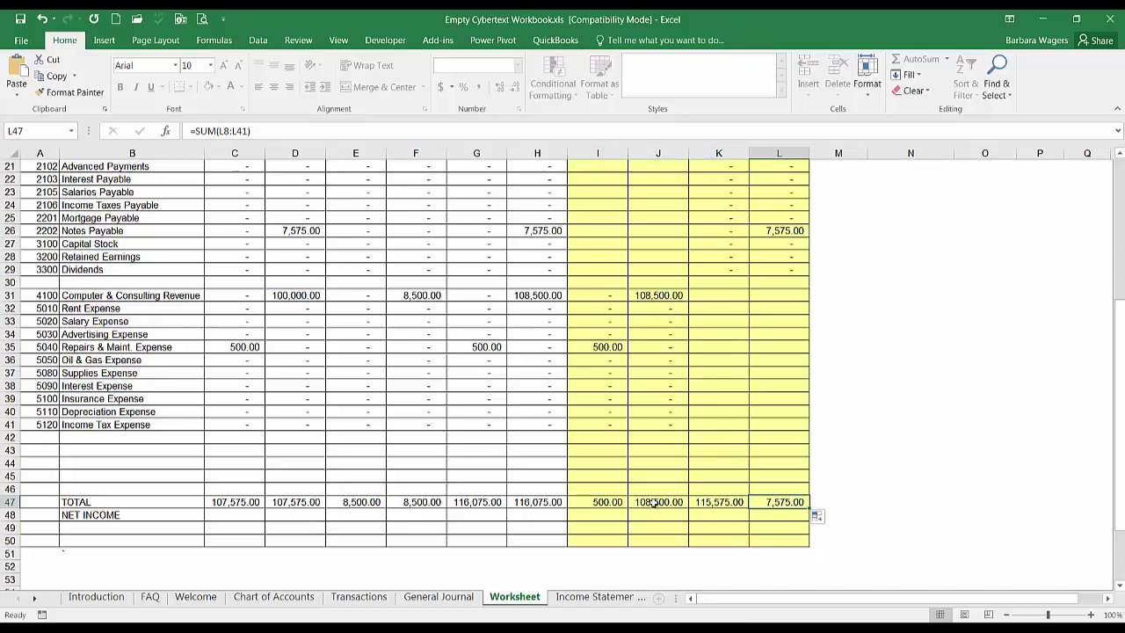
key(Left)
key(Left)
key(Left)
key(Down)
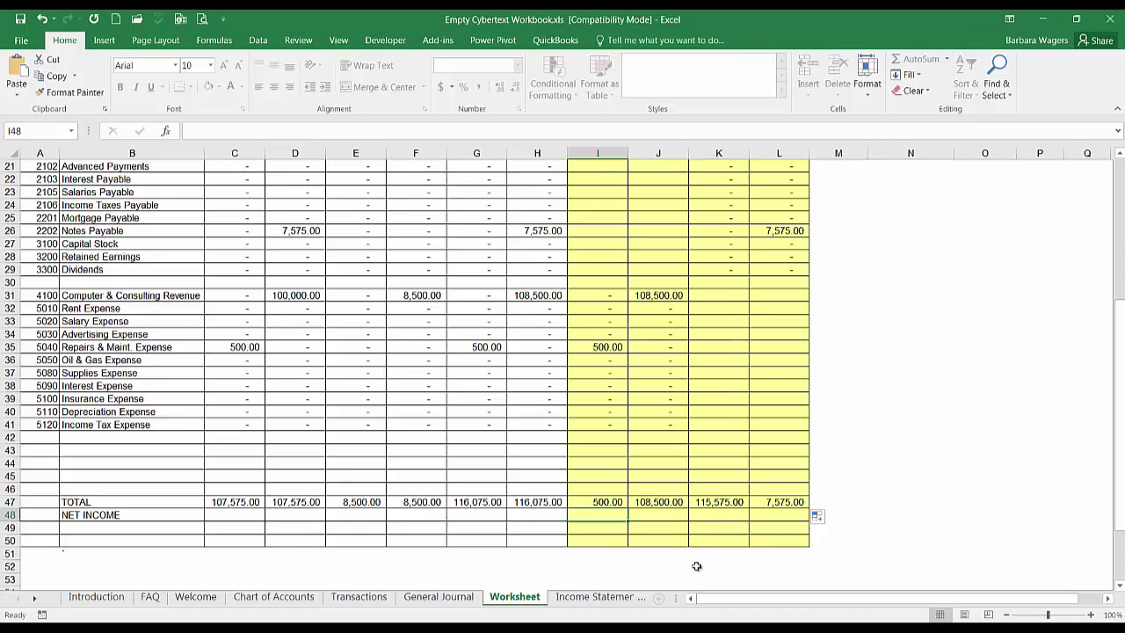
Enter =J47-I47 in I48 for an Income Statement net income of 108,000.00
click(658, 501)
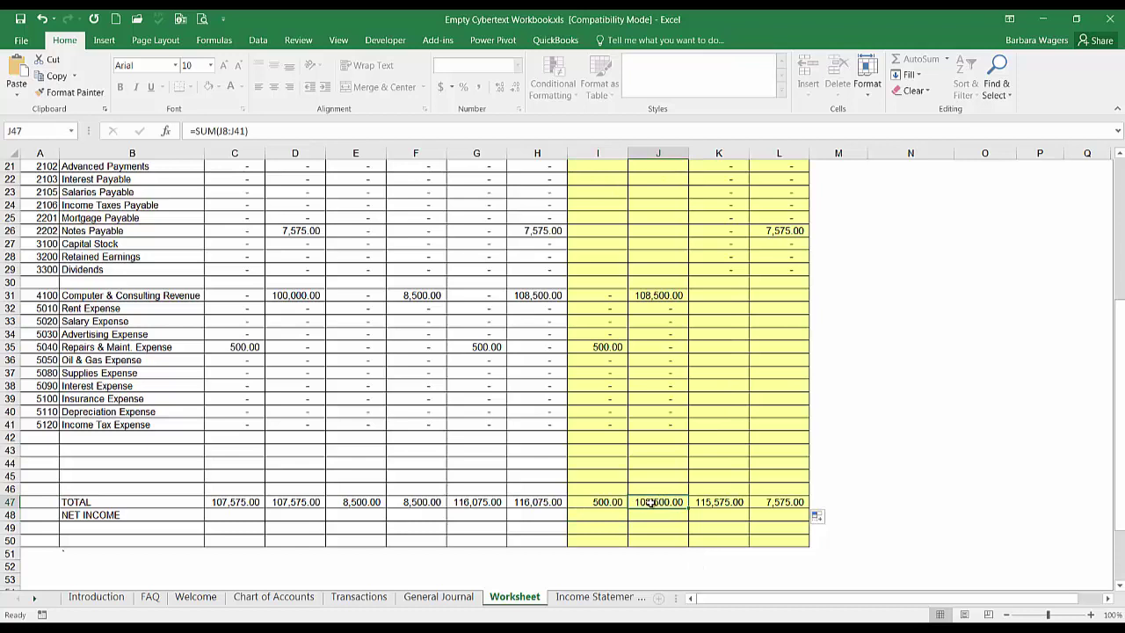
click(607, 503)
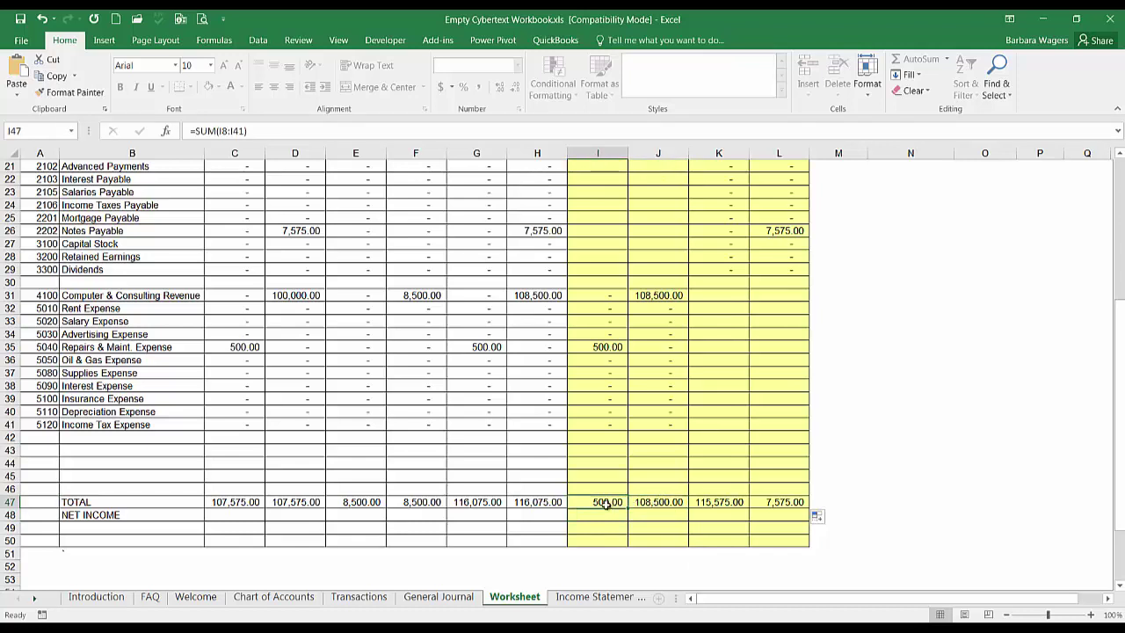
click(610, 517)
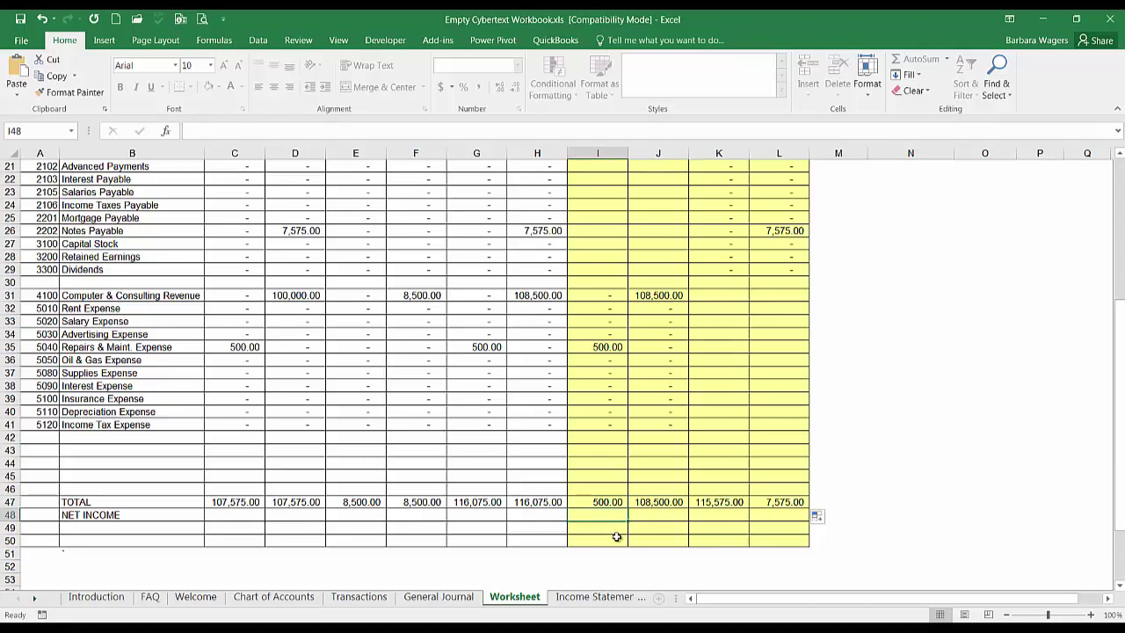
text(=)
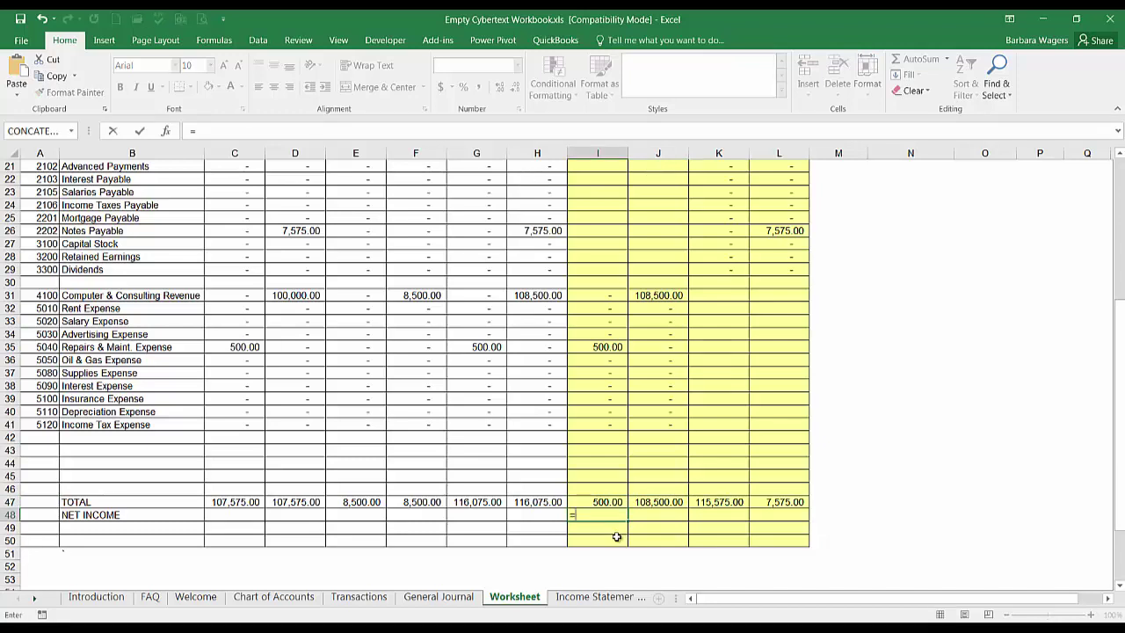
key(Up)
key(Right)
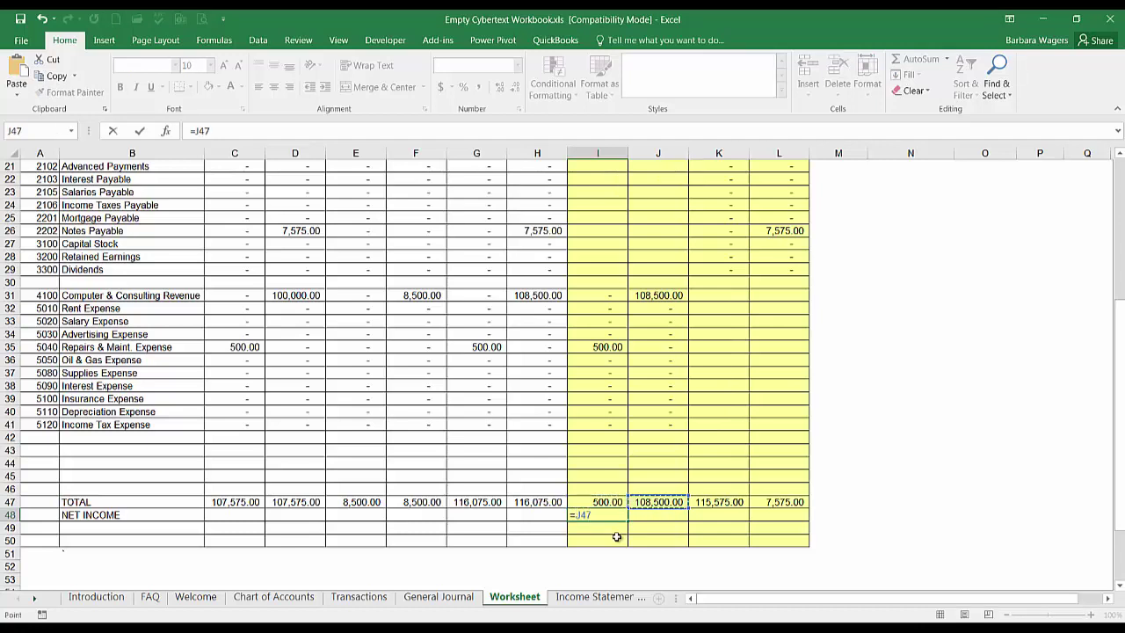
text(-)
key(Up)
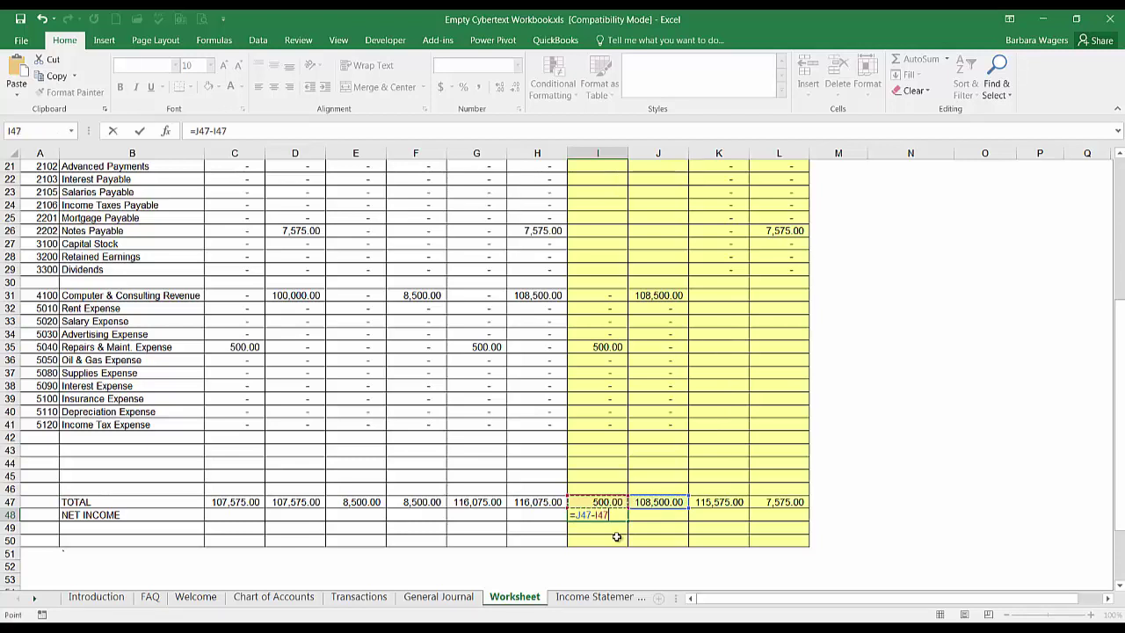
key(Return)
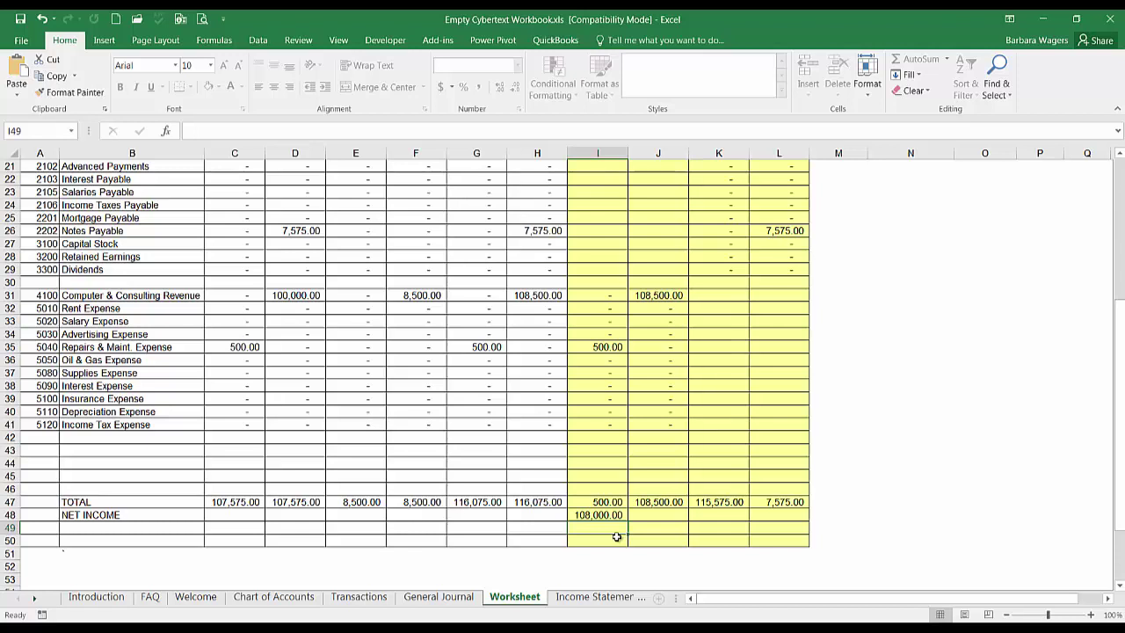
click(792, 517)
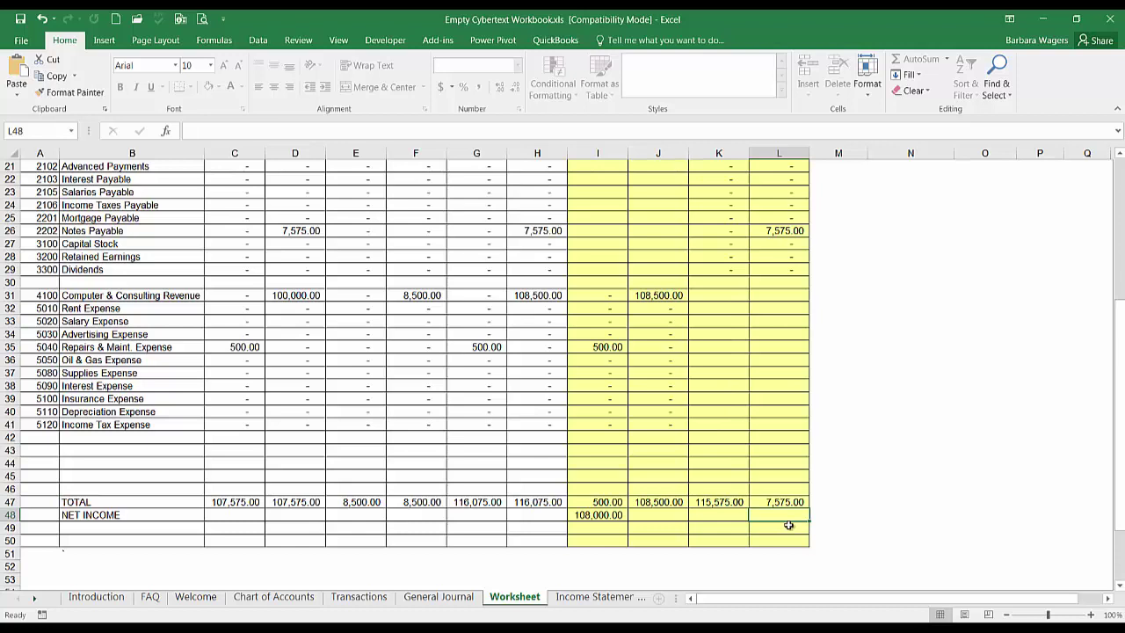
Enter =K47-L47 in L48 for a Balance Sheet net income of 108,000.00
text(=)
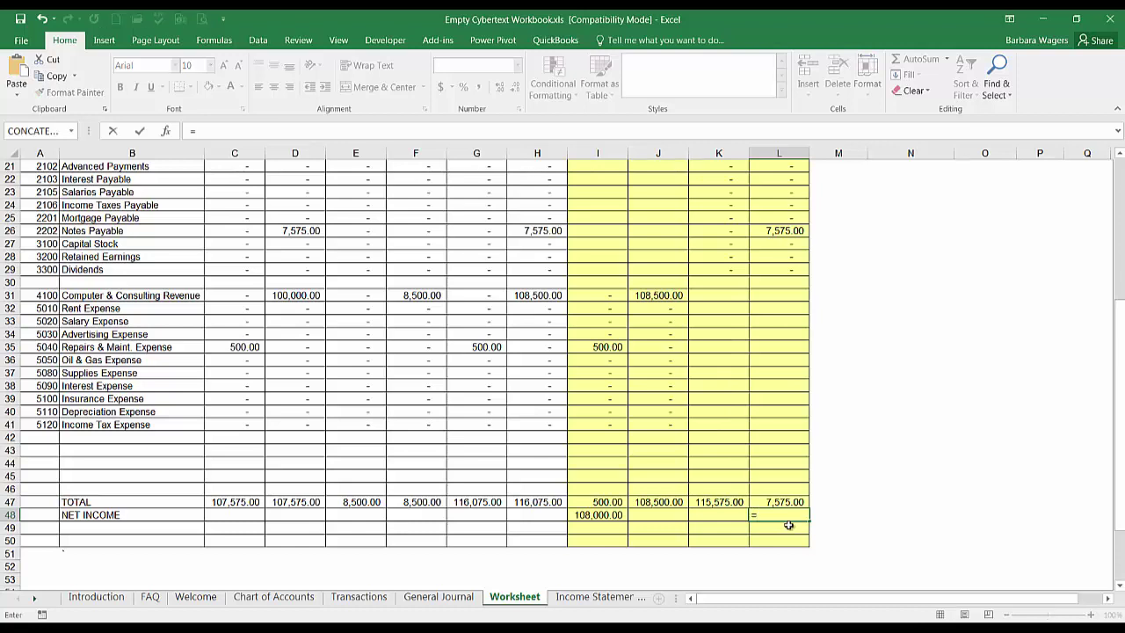
click(715, 502)
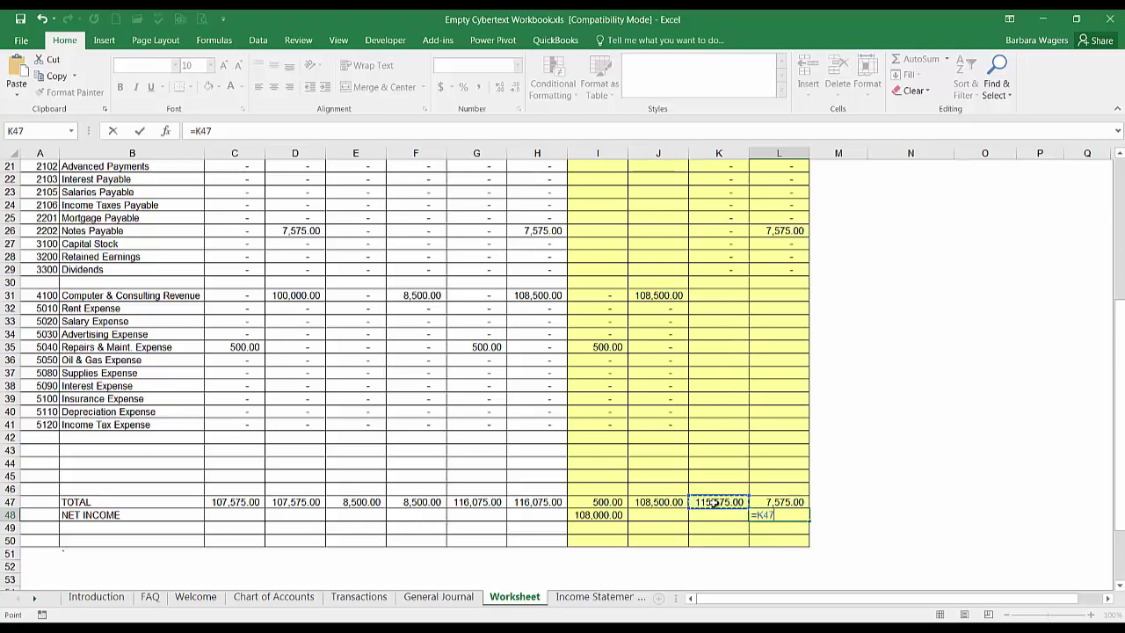
text(-)
click(786, 501)
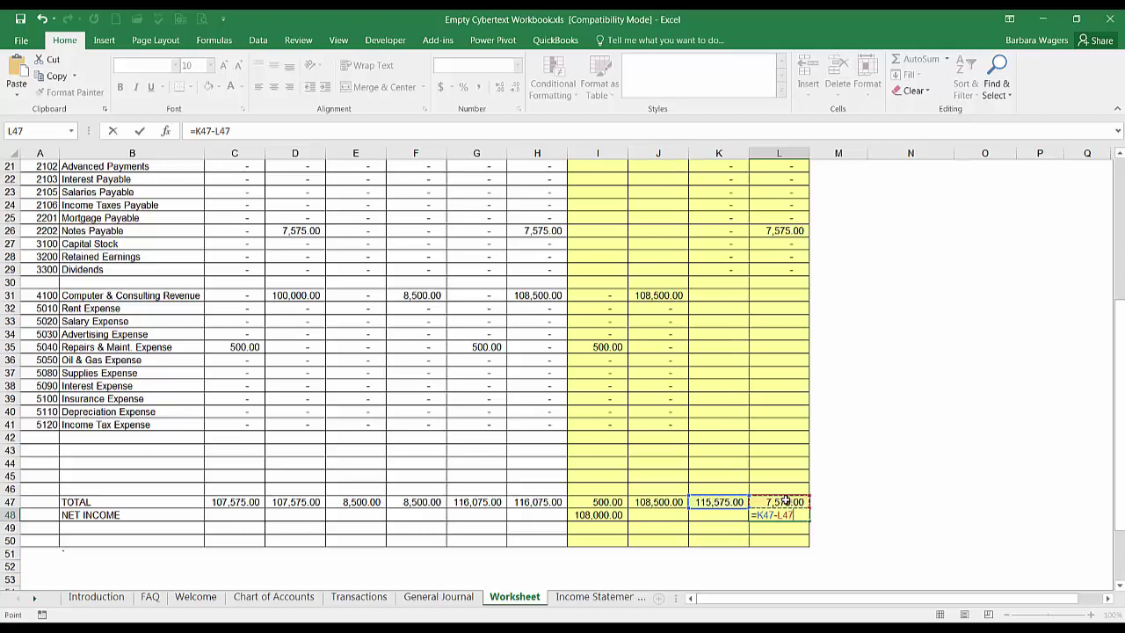
key(Return)
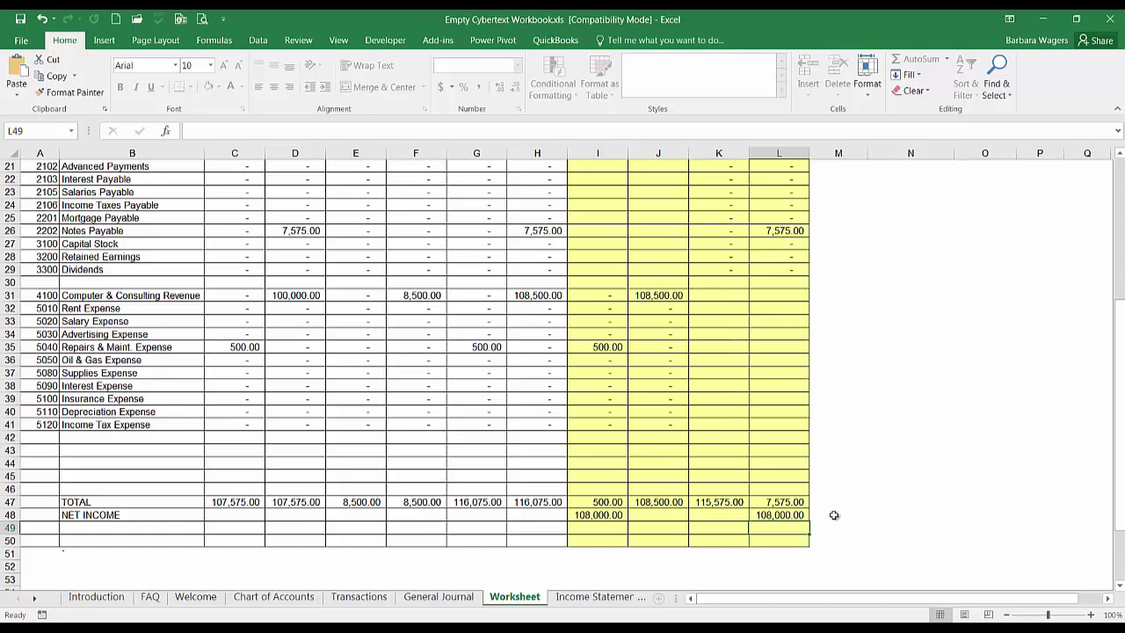
click(601, 529)
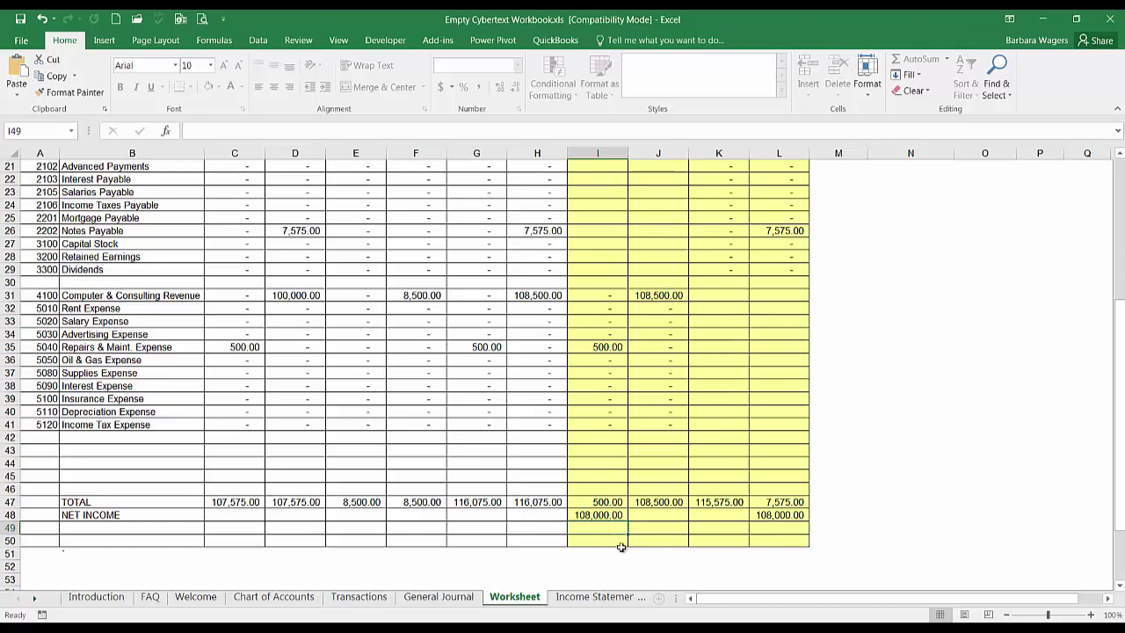
Enter =SUM(I47:I48) in I49 for a final debit total of 108,500.00
text(=sum)
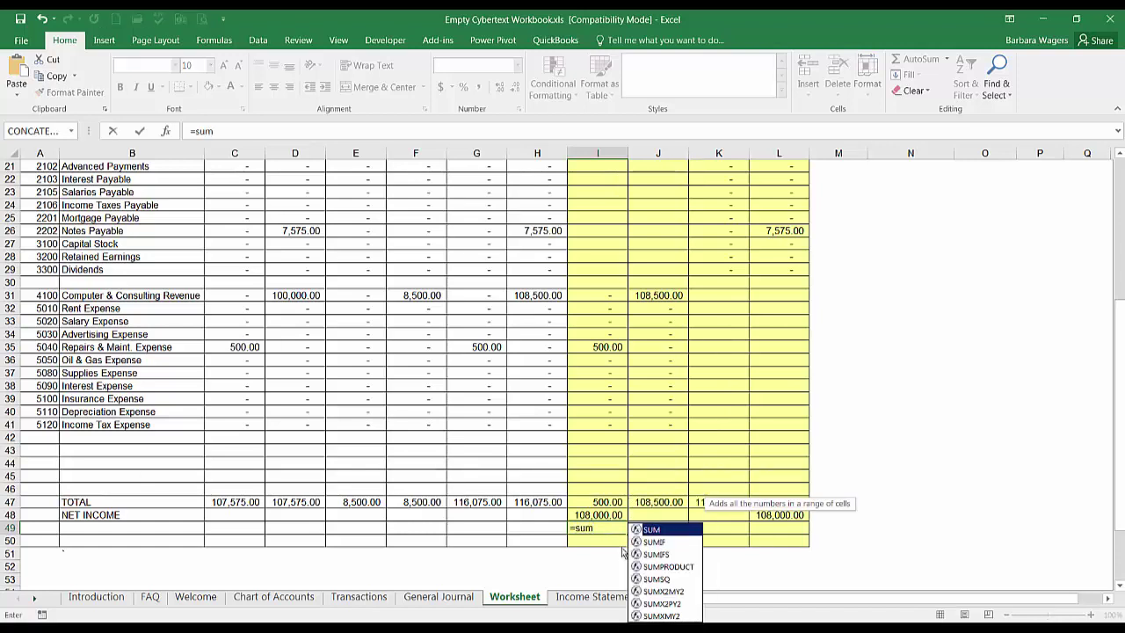
text(()
click(602, 514)
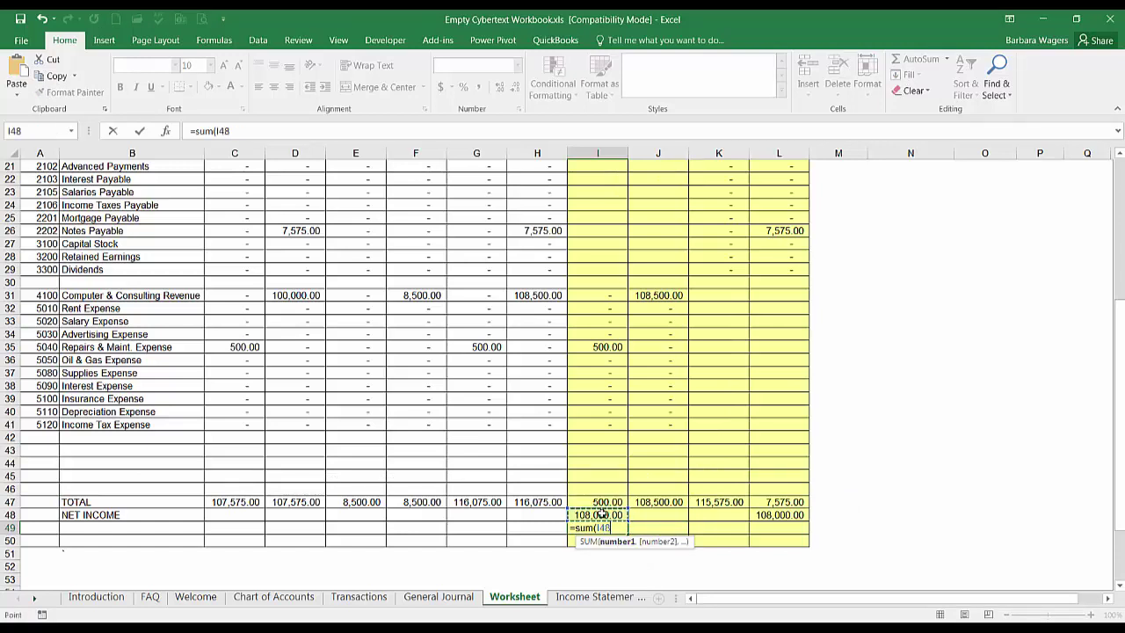
drag(601, 502, 599, 510)
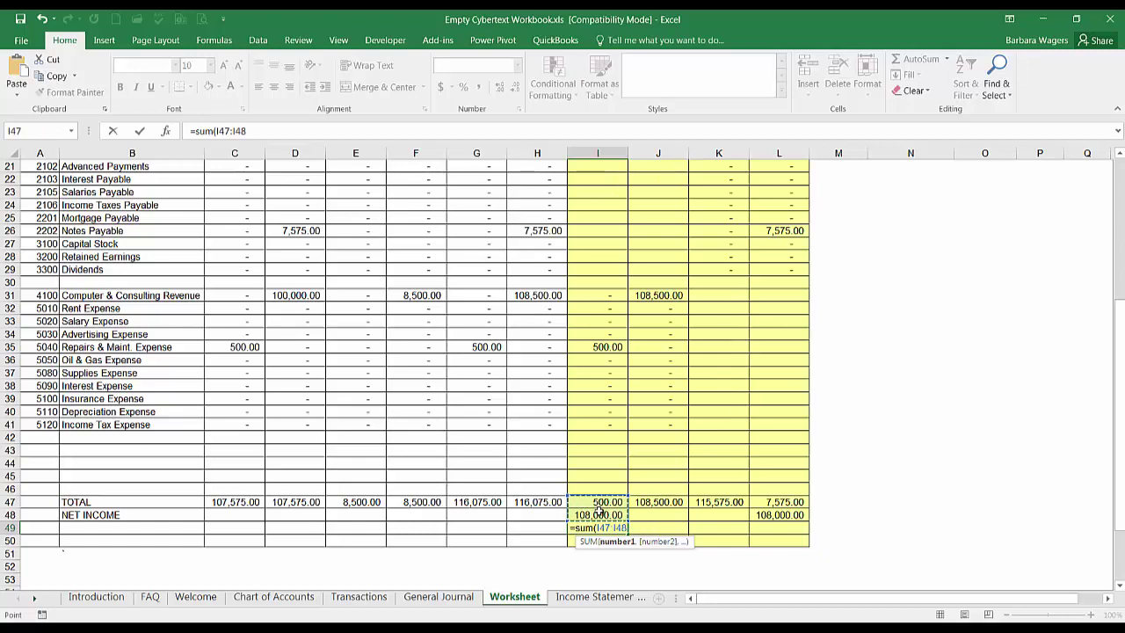
key(Return)
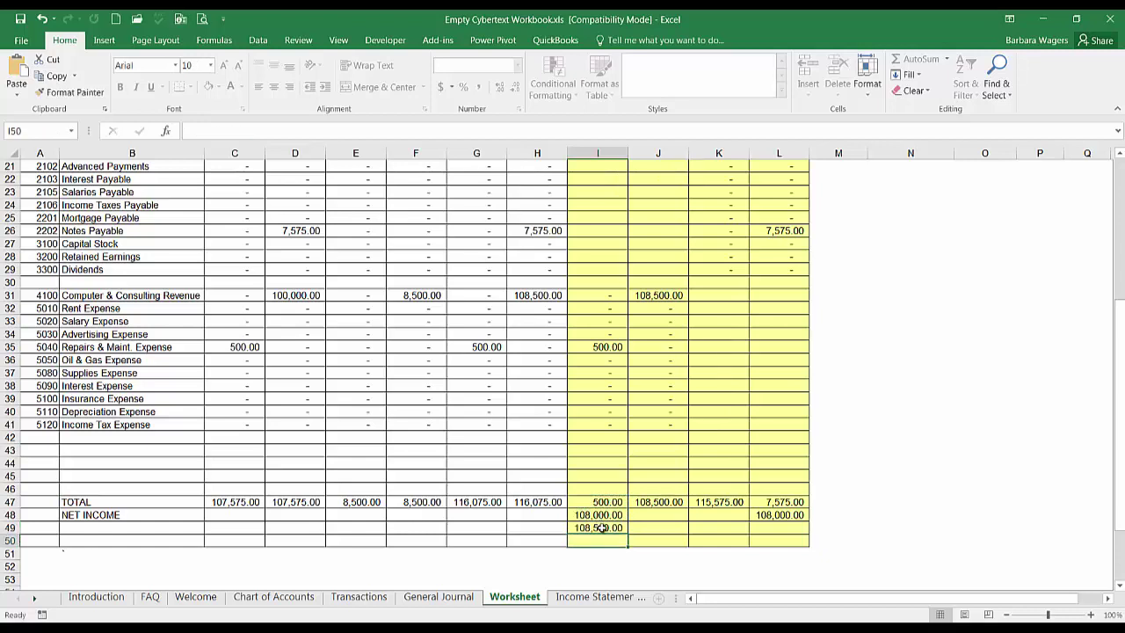
Fill the I49 final total across to L49, giving 108,500.00, 115,575.00 and 115,575.00
click(602, 528)
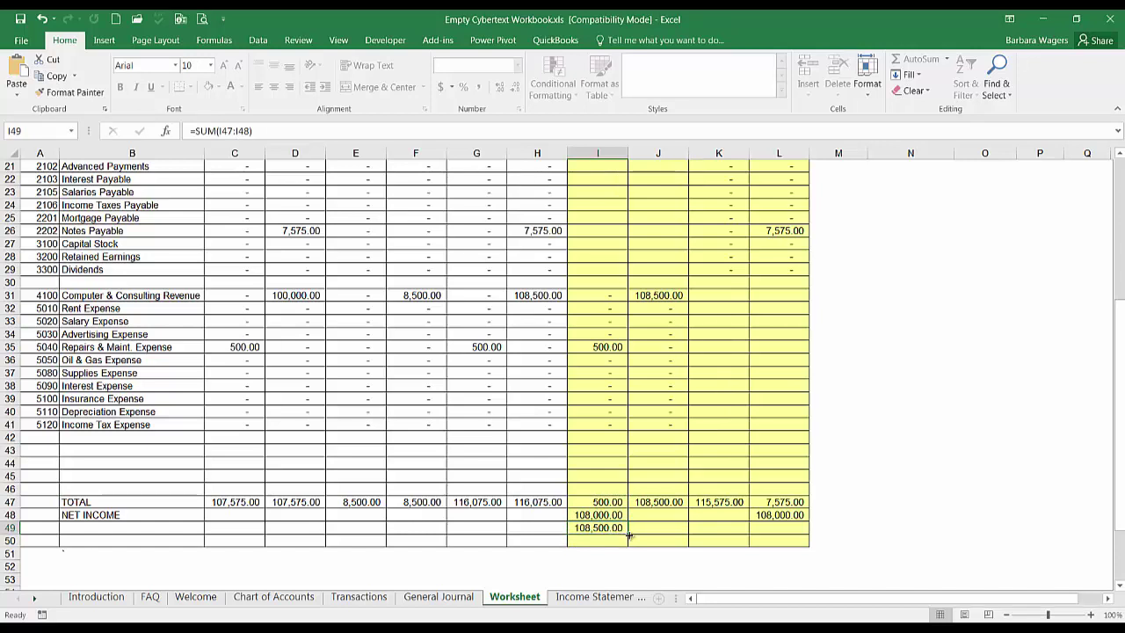
drag(629, 535, 791, 536)
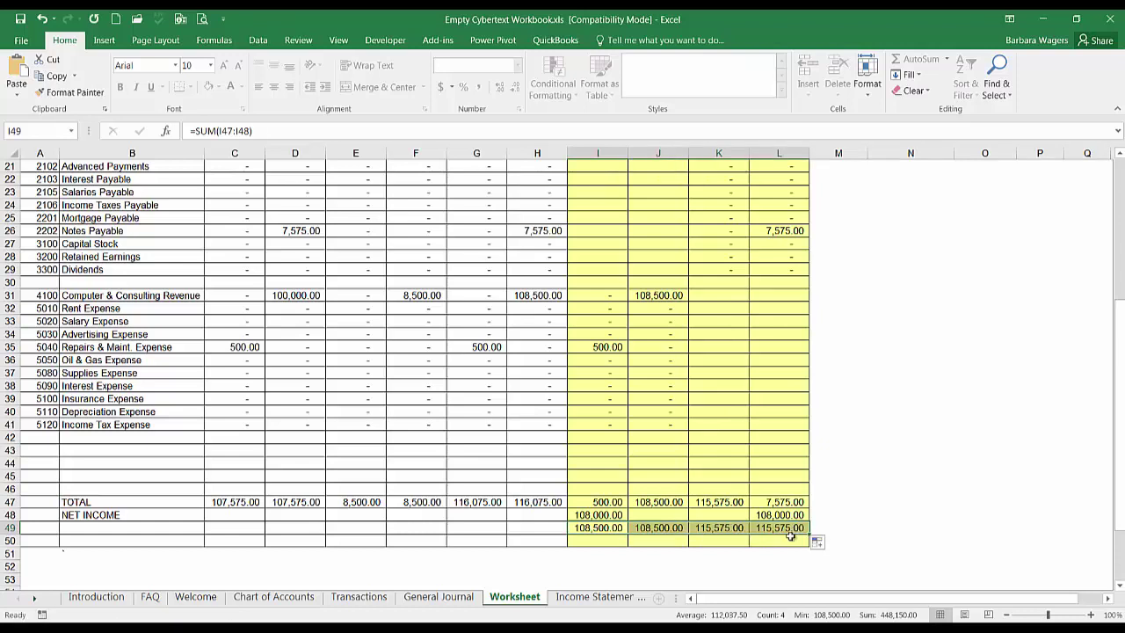
click(599, 531)
click(640, 528)
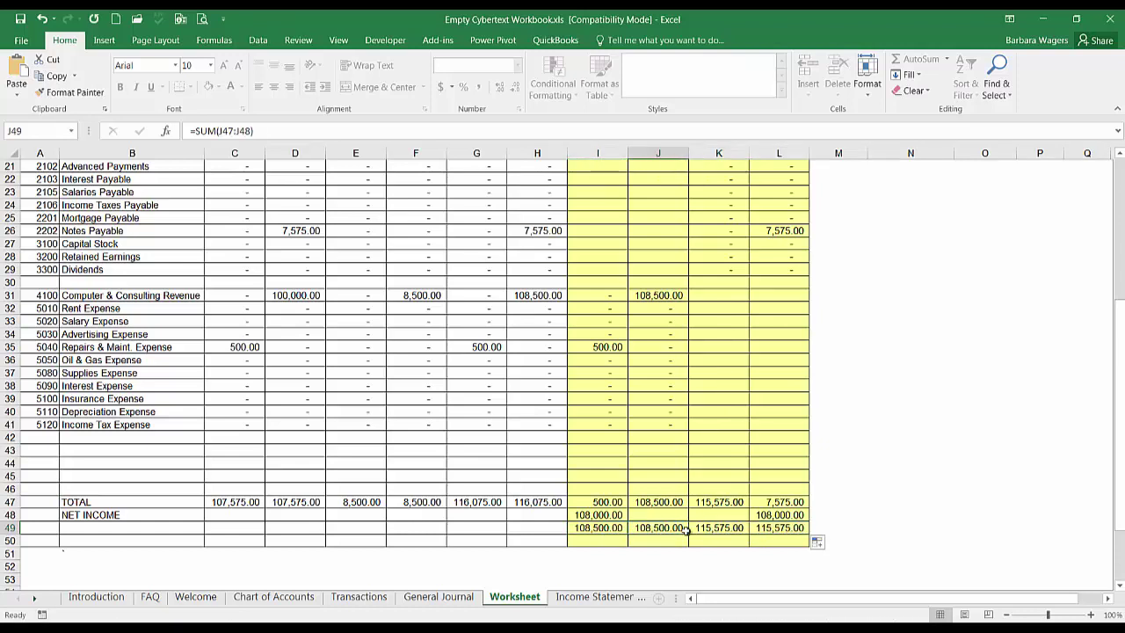
click(739, 532)
click(770, 530)
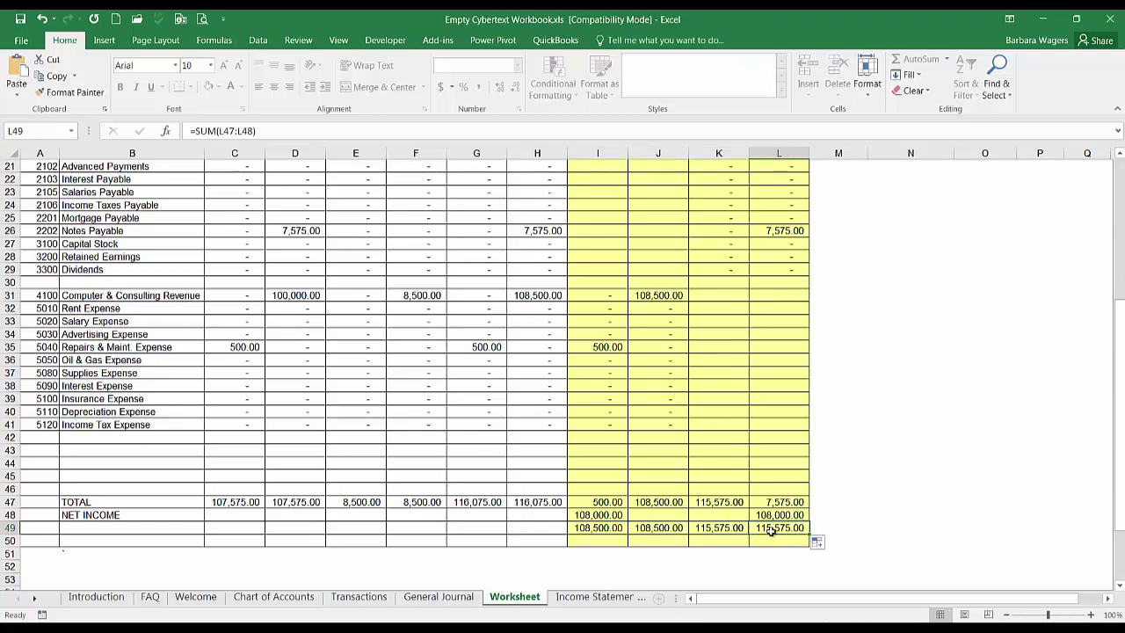
click(598, 515)
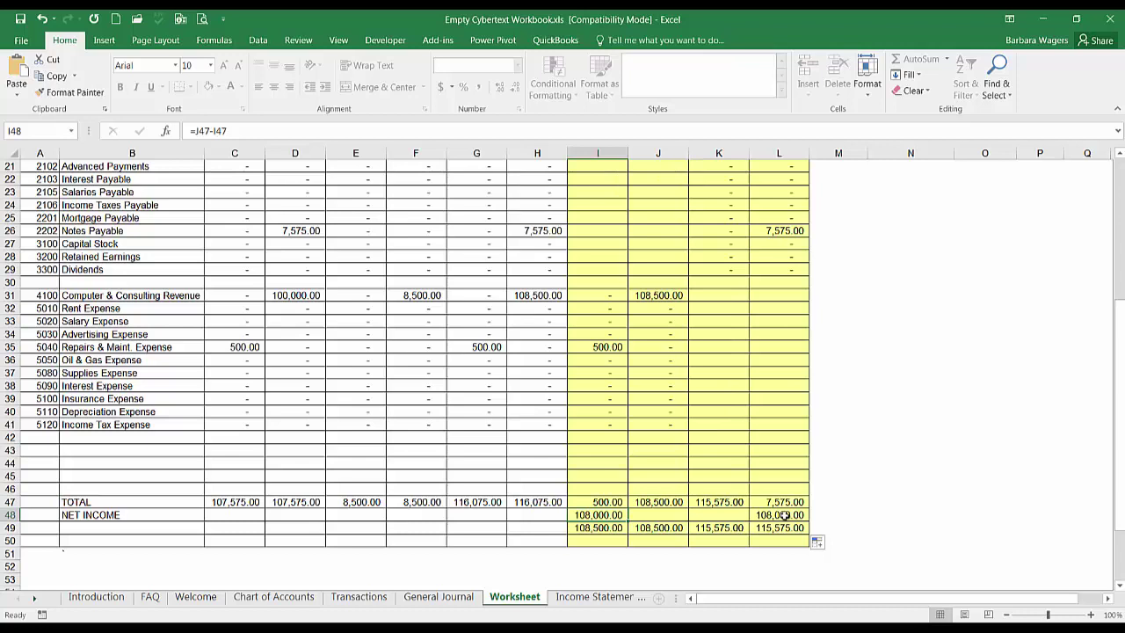
click(784, 516)
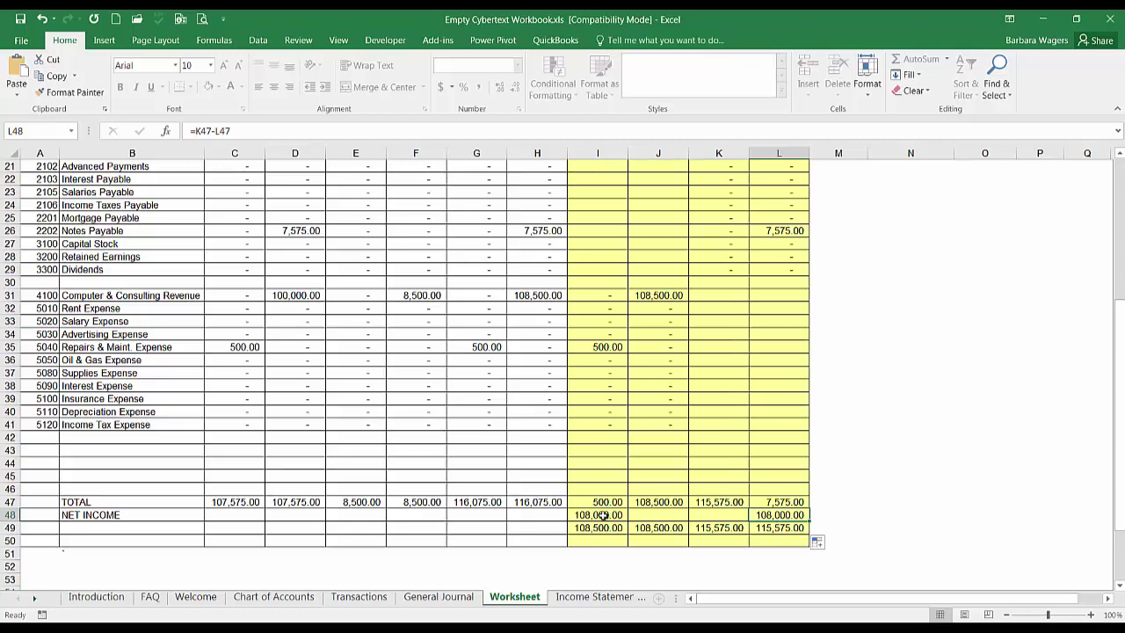
drag(779, 502, 626, 528)
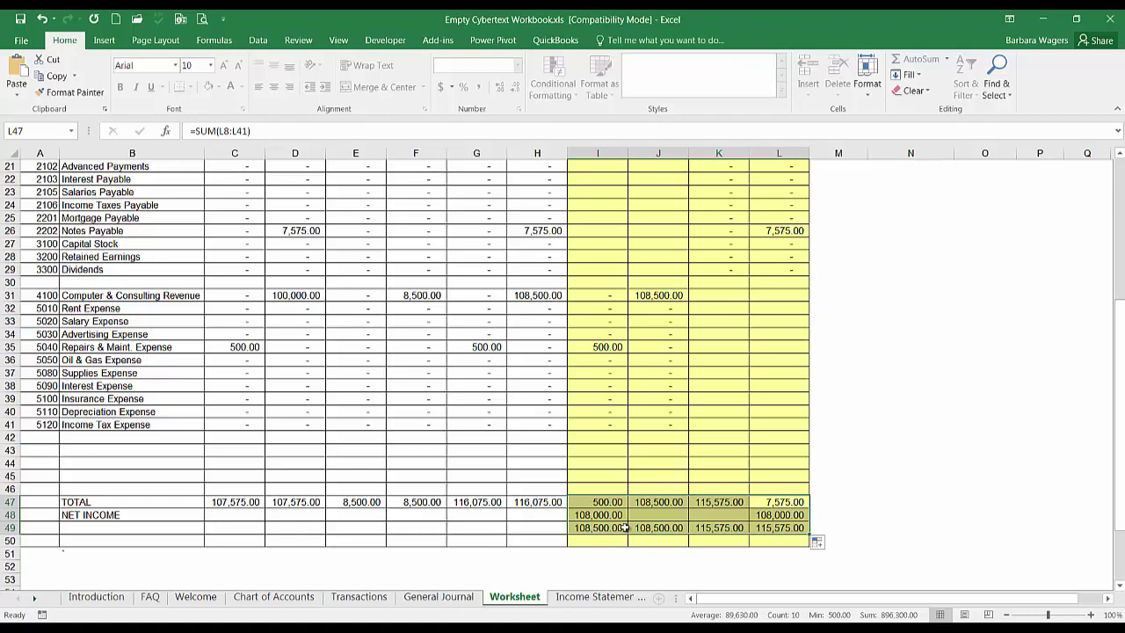
scroll(624, 528, up, 3)
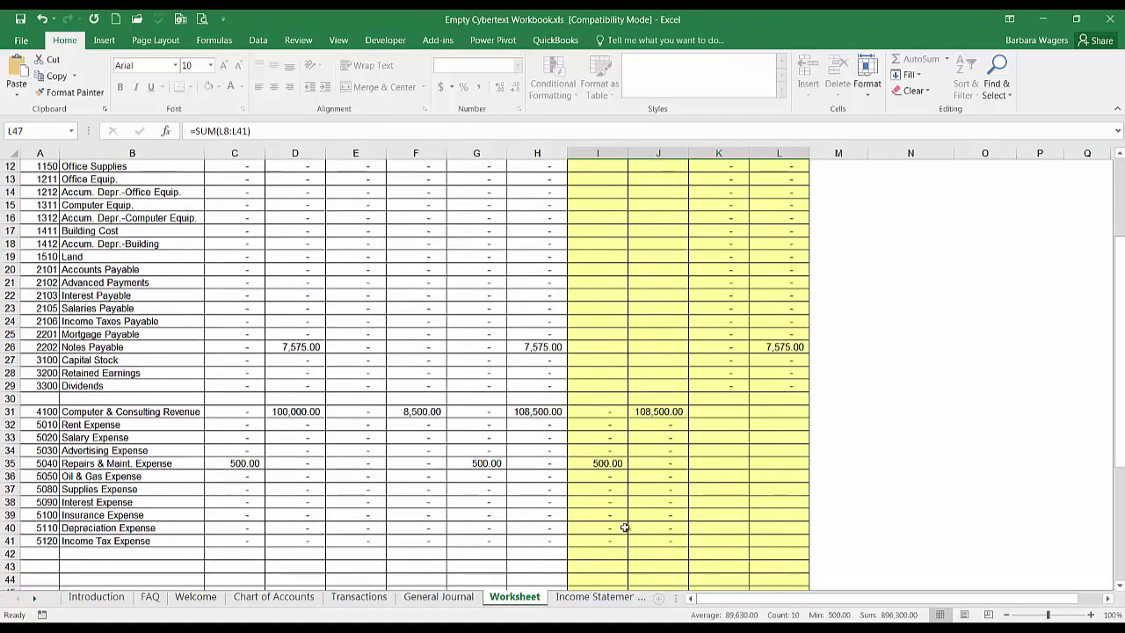
scroll(624, 527, up, 2)
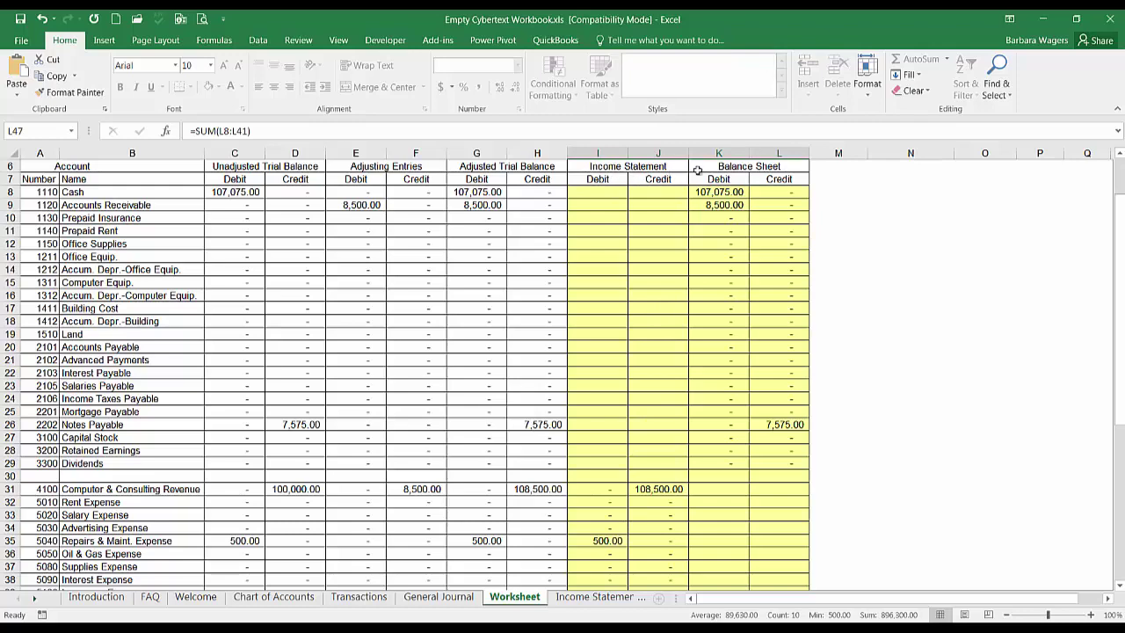
scroll(648, 309, down, 2)
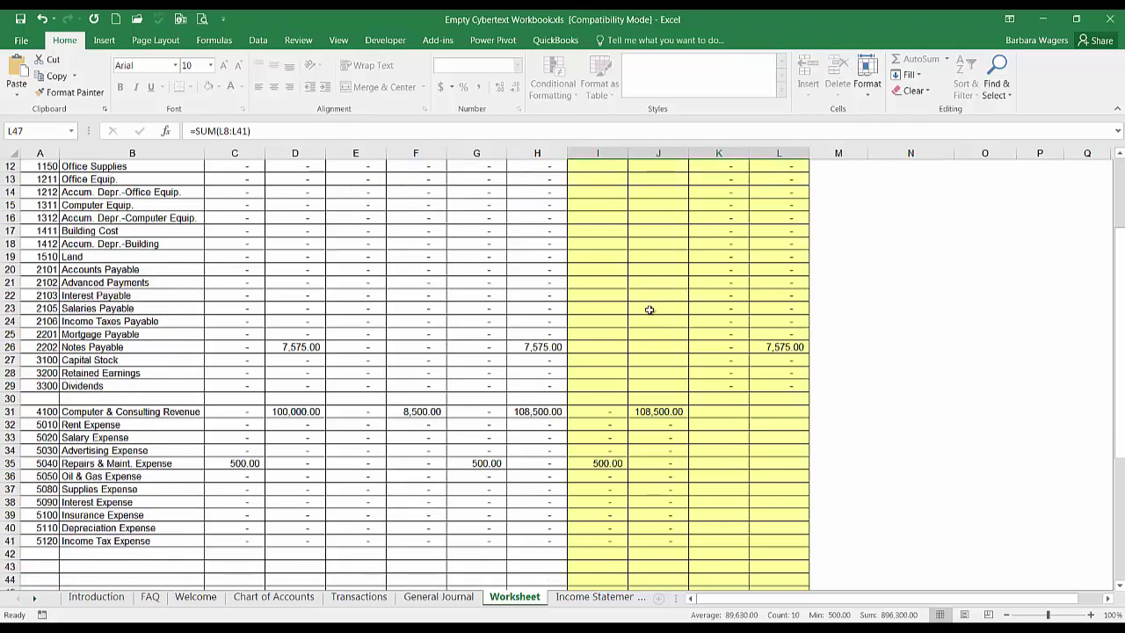
scroll(649, 310, down, 2)
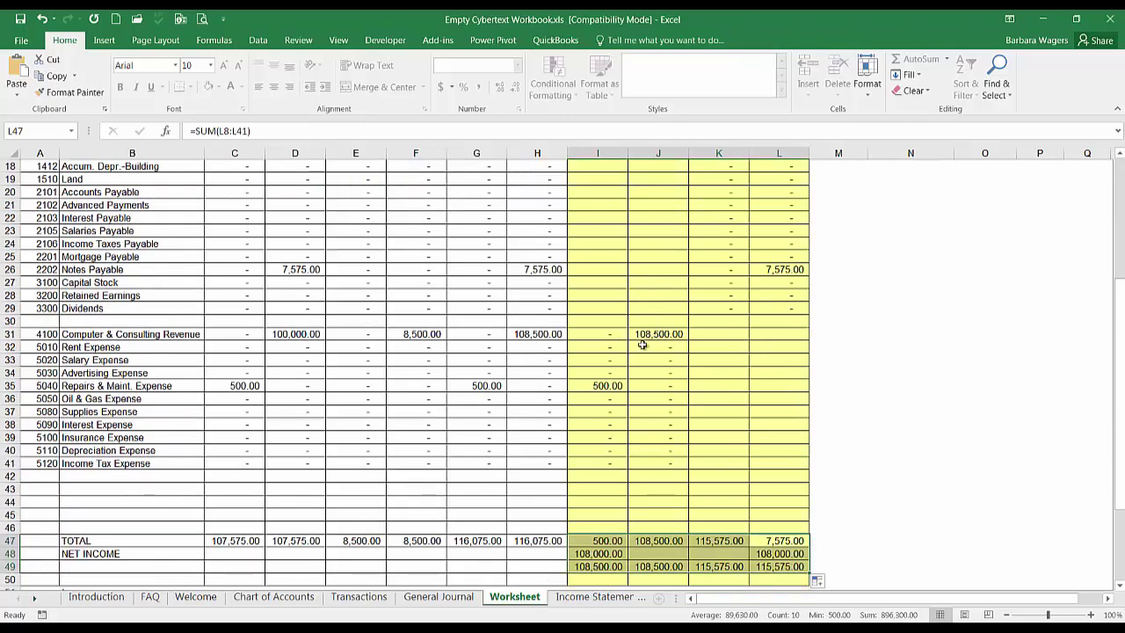
drag(616, 334, 645, 467)
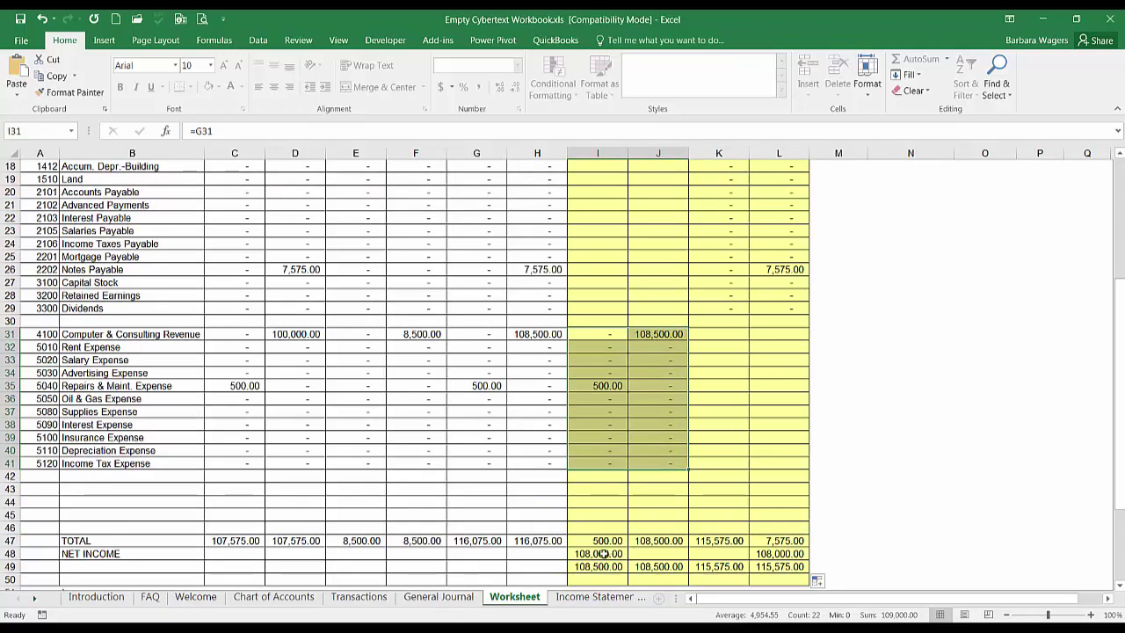
click(605, 553)
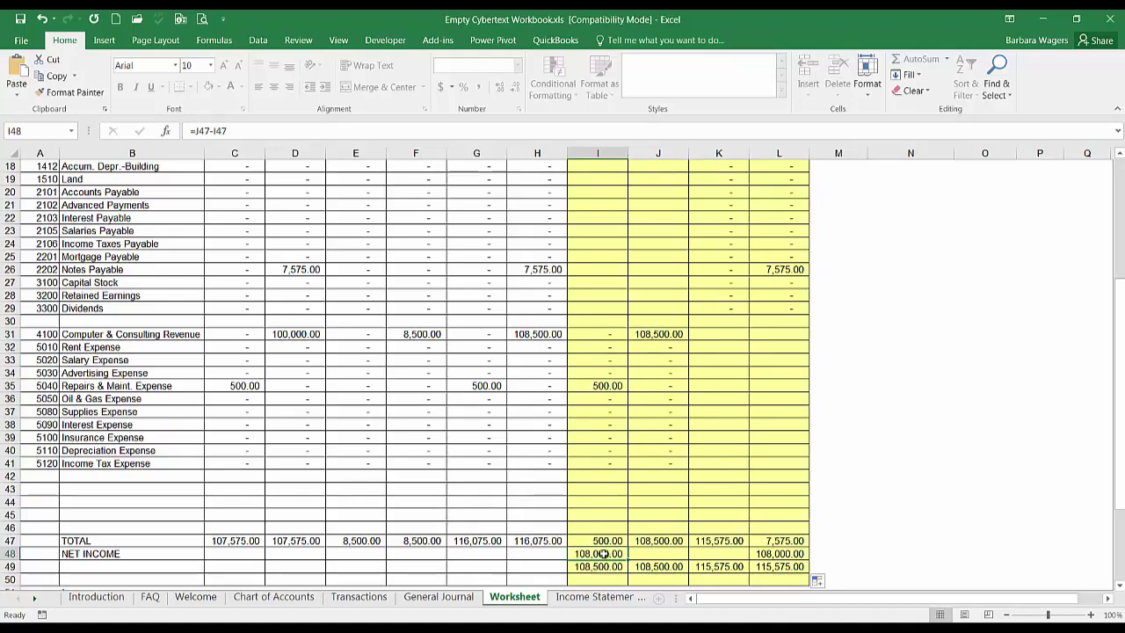
scroll(607, 554, up, 5)
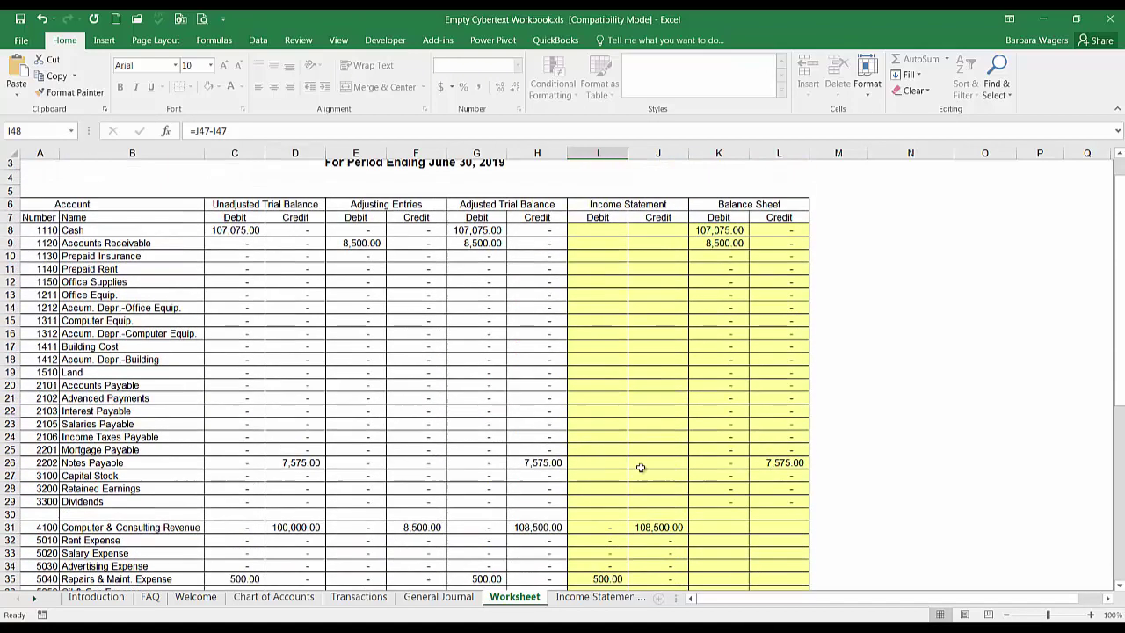
drag(726, 235, 766, 503)
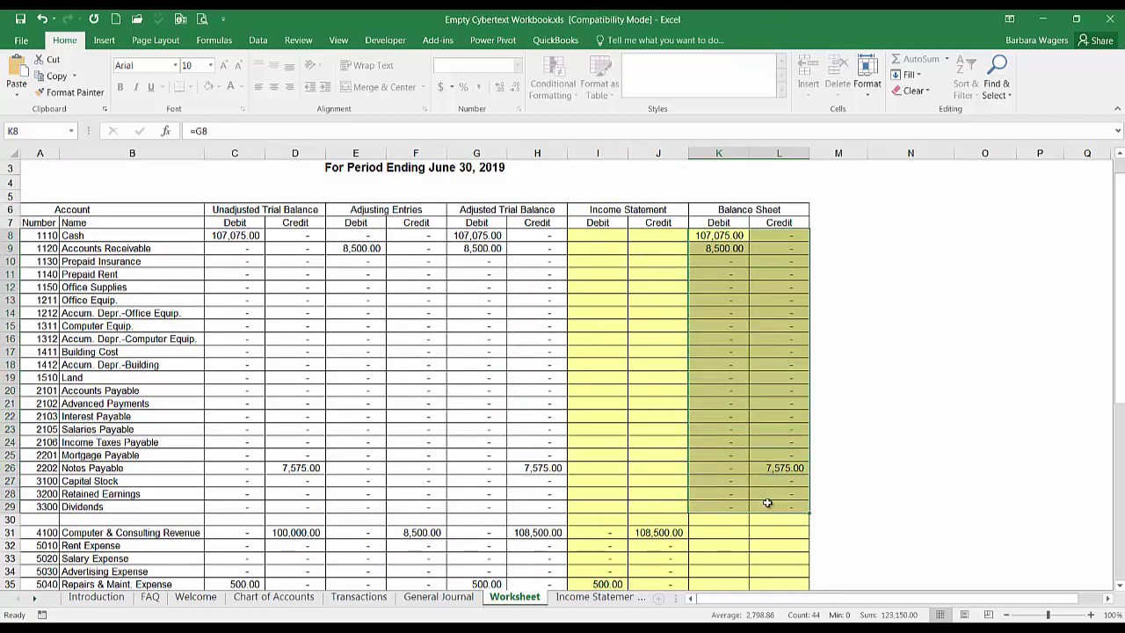